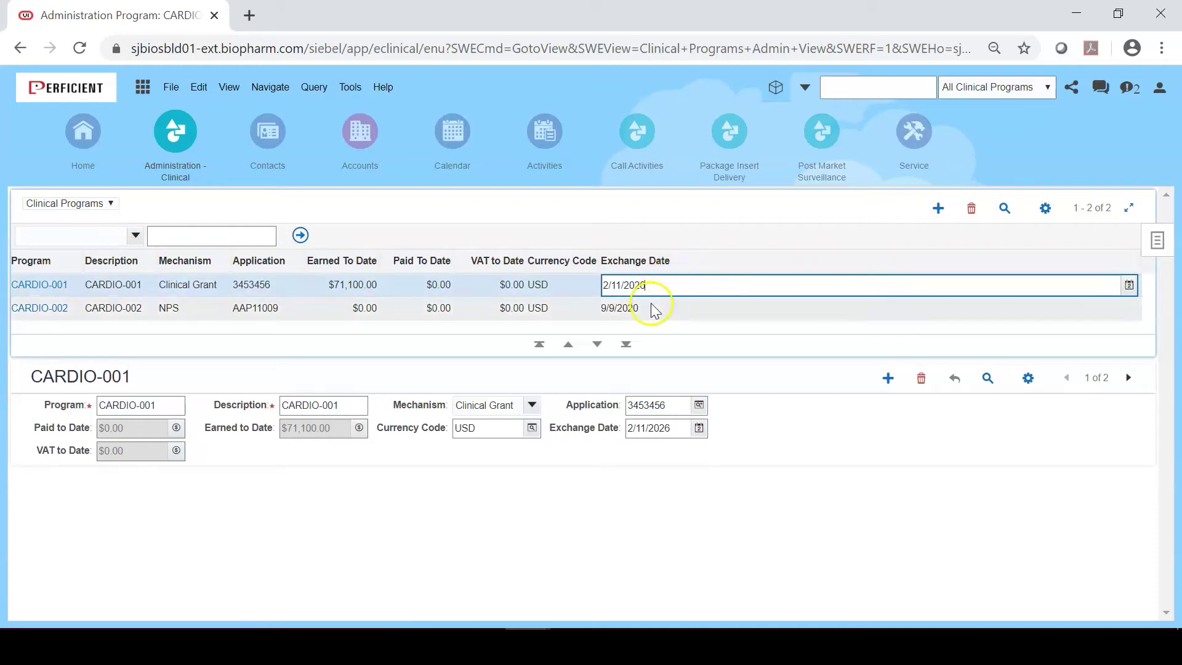
Commit CARDIO-001's Exchange Date of 2/11/2030, then bring the Web Tools Workspaces window forward.
{"action": "left_click", "coordinate": [652, 307]}
{"action": "left_click", "coordinate": [653, 286]}
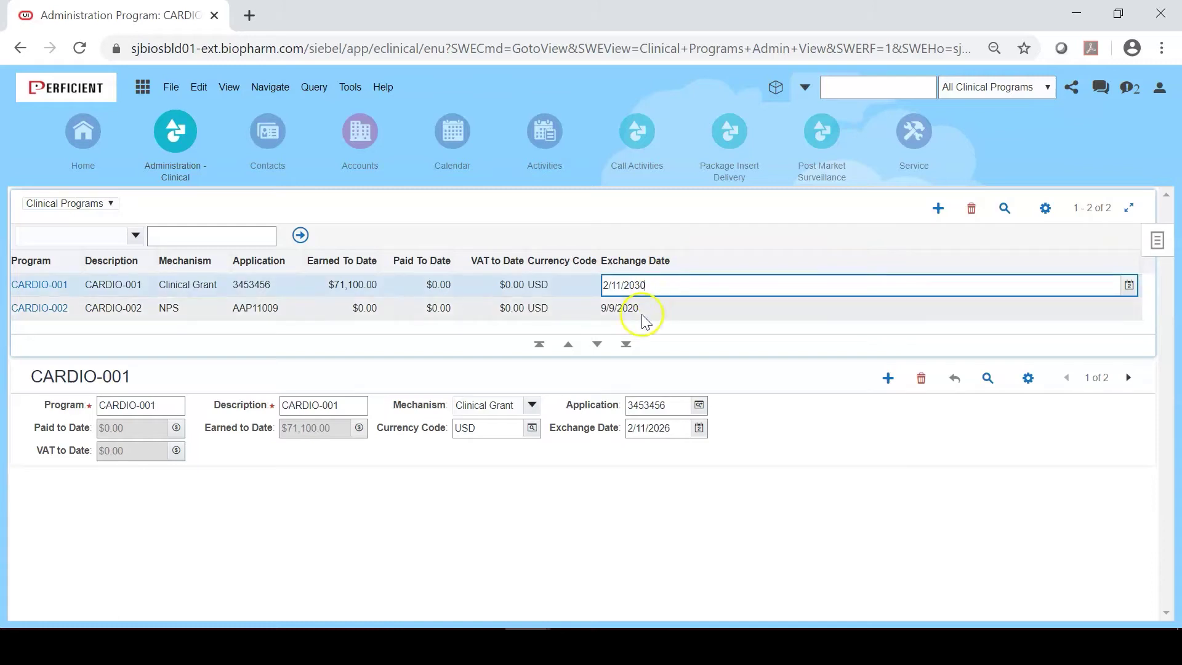
{"action": "left_click", "coordinate": [644, 307]}
{"action": "left_click", "coordinate": [652, 285]}
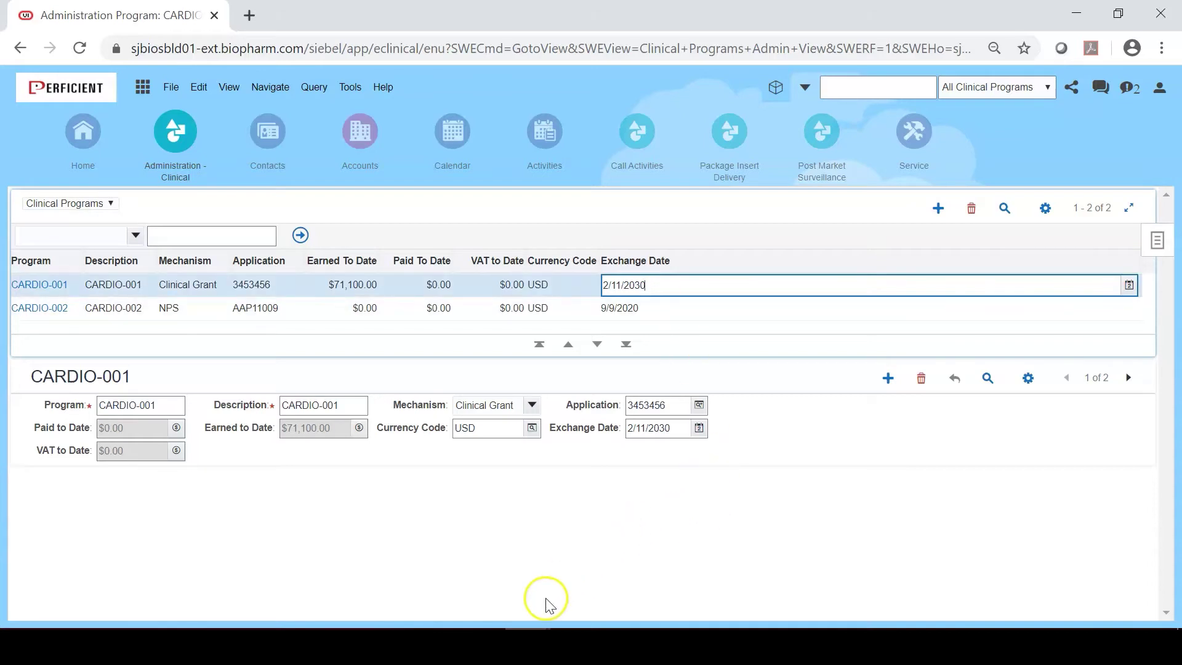
{"action": "left_click", "coordinate": [527, 643]}
{"action": "left_click", "coordinate": [474, 594]}
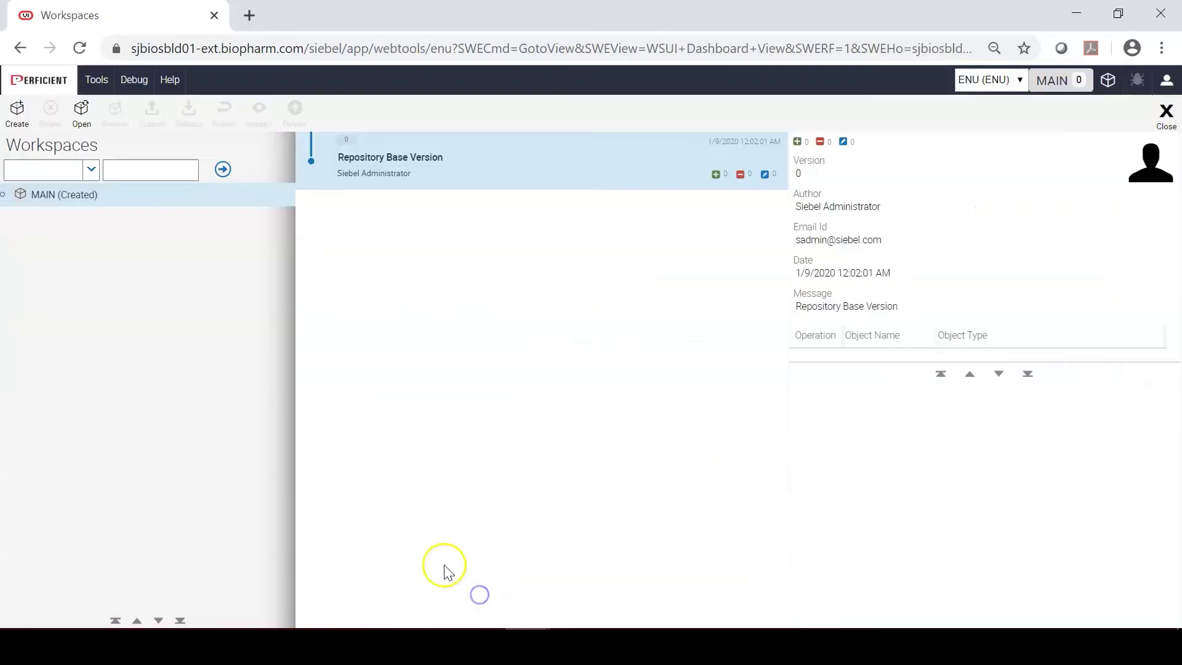
{"action": "left_click", "coordinate": [169, 80]}
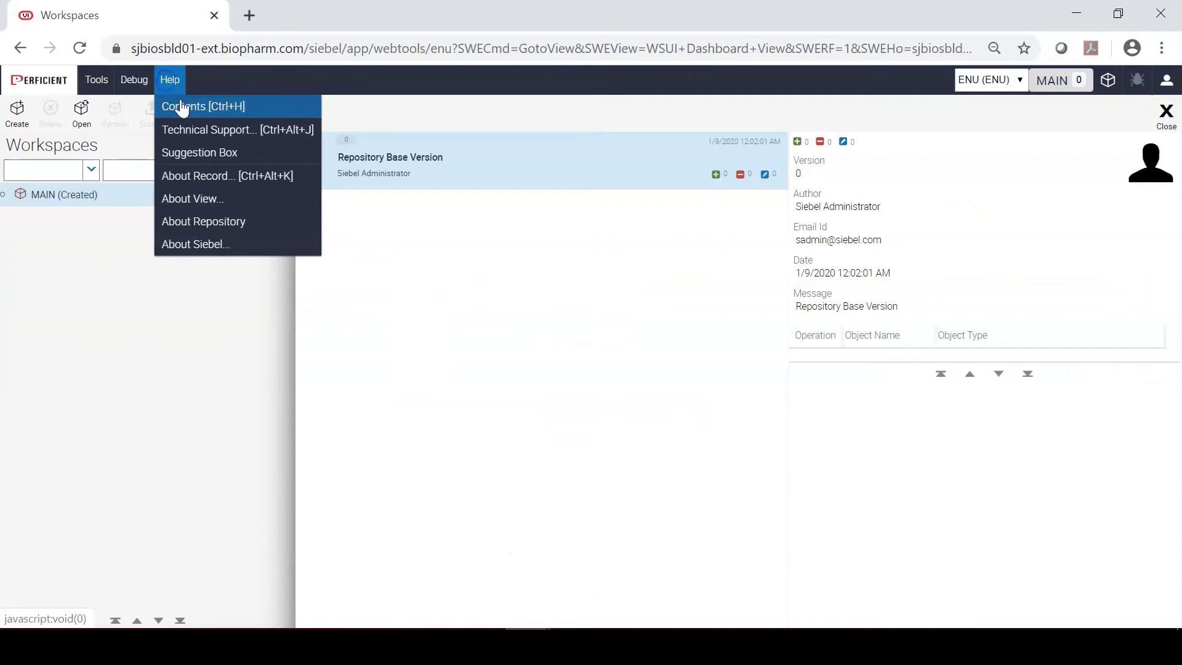
{"action": "left_click", "coordinate": [201, 130]}
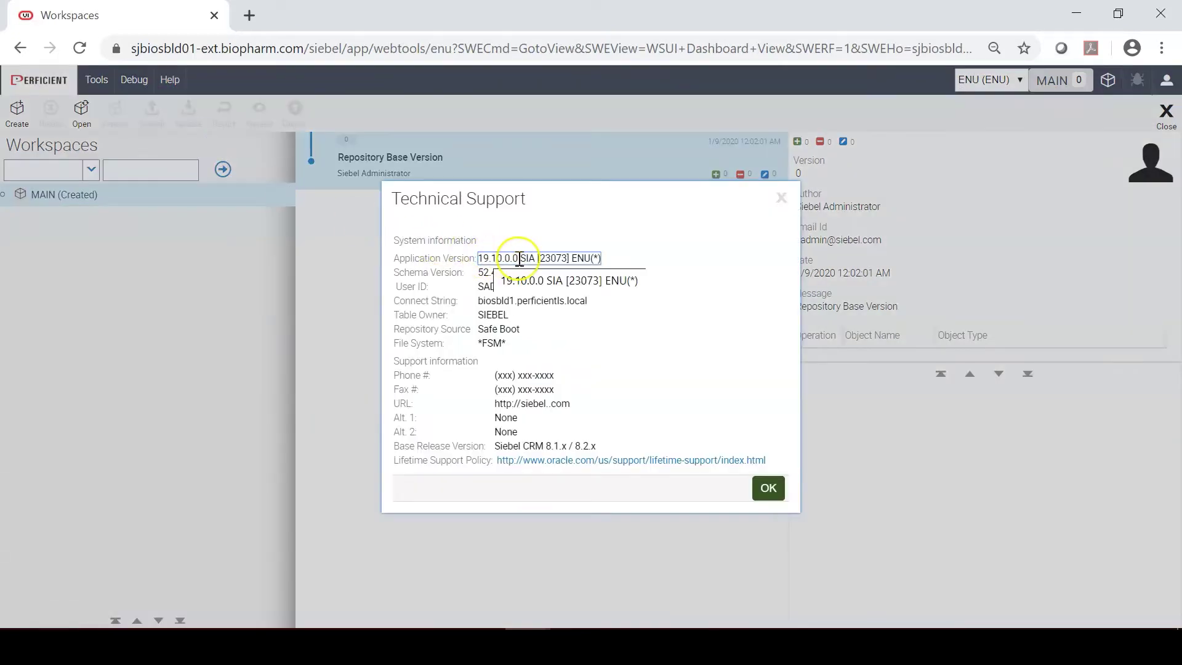
{"action": "left_click", "coordinate": [762, 495]}
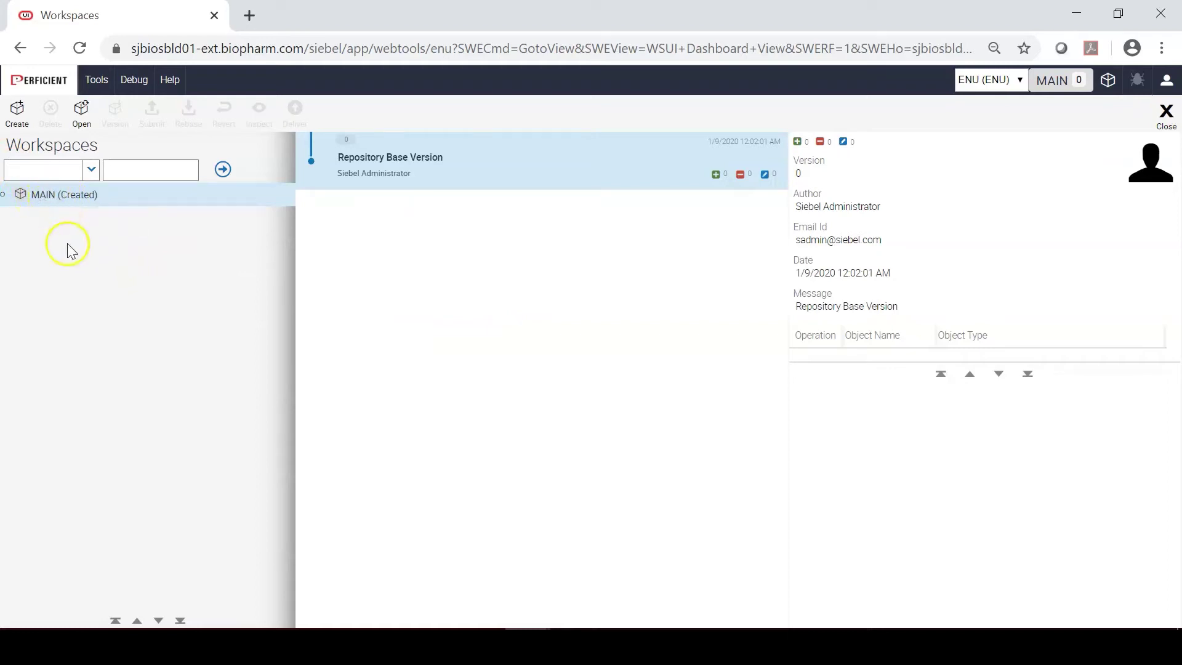
Create workspace dev_sadmin_sn_demo_changes with the comment 'SN 011120: Demo Changes'.
{"action": "left_click", "coordinate": [17, 117]}
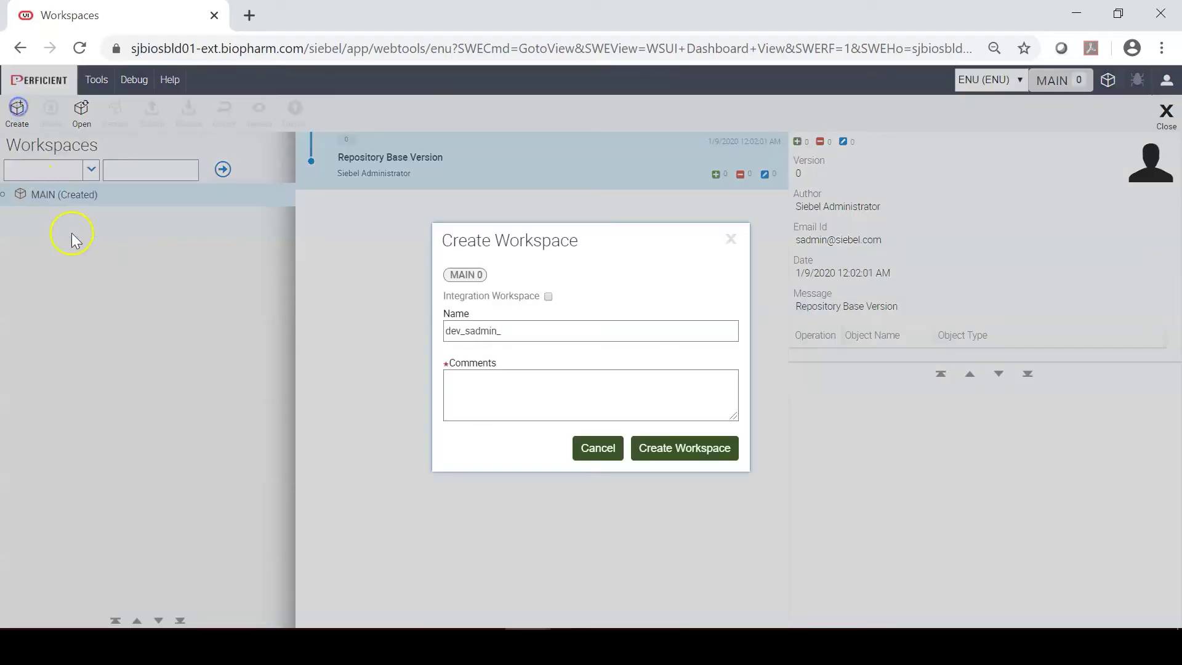
{"action": "left_click", "coordinate": [514, 326]}
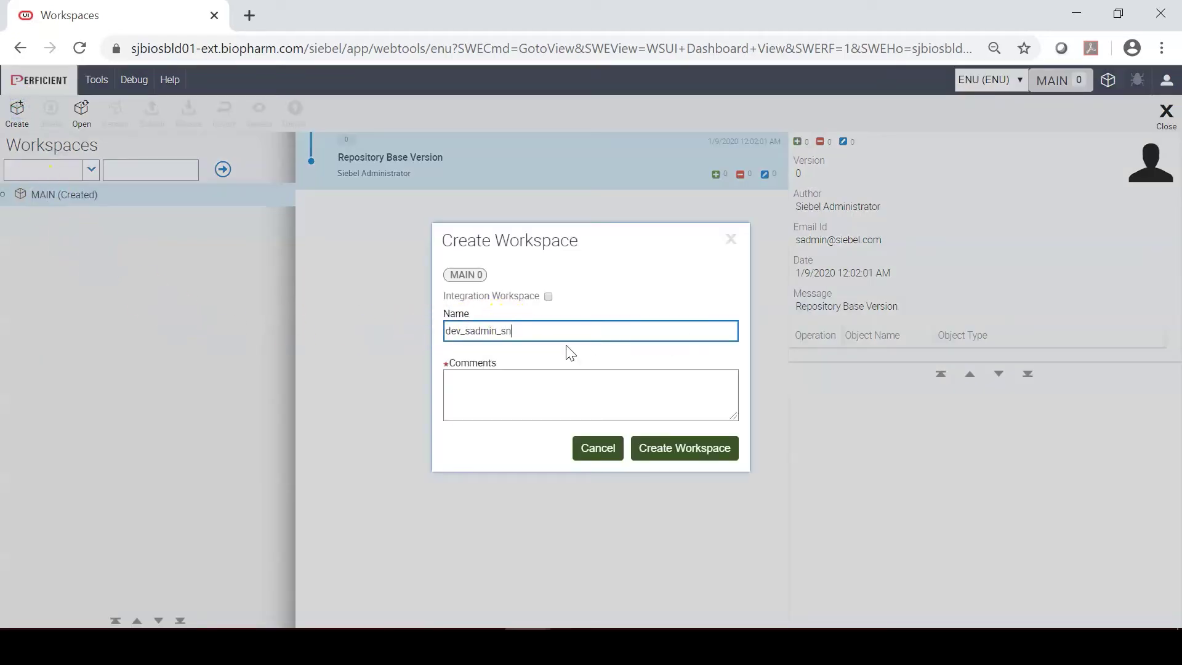
{"action": "type", "text": "sn_demo_changes"}
{"action": "left_click", "coordinate": [542, 386]}
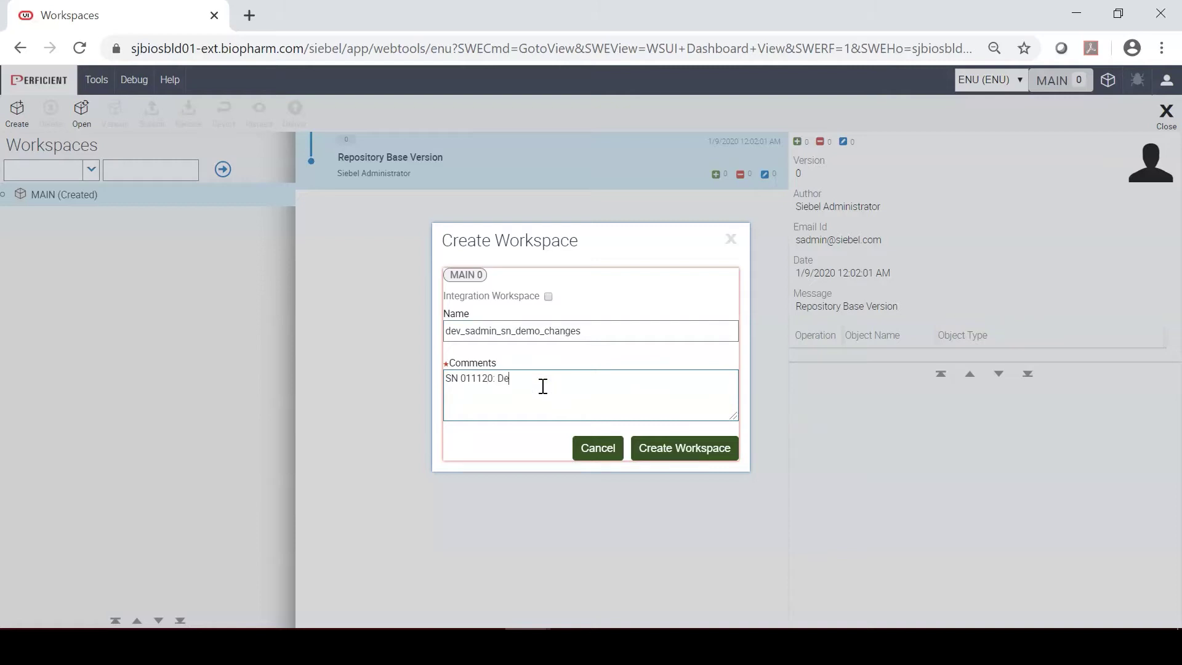
{"action": "left_click", "coordinate": [712, 449]}
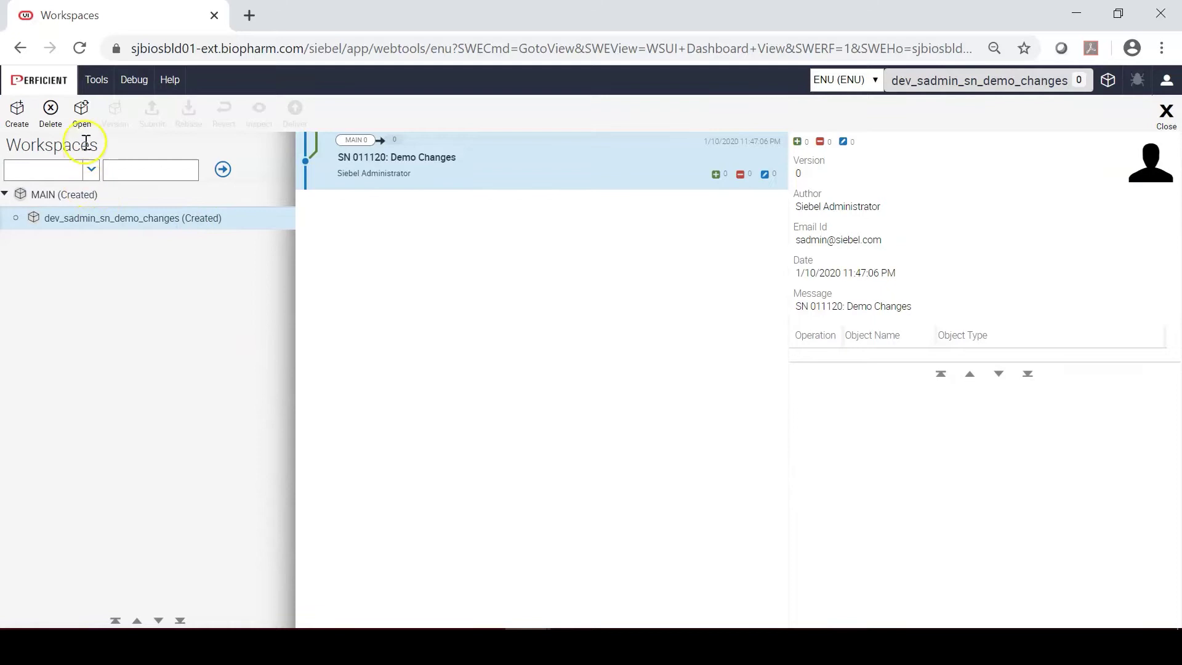
Open the new workspace and go through Tools > List Of Values to the Applet object list.
{"action": "left_click", "coordinate": [85, 113]}
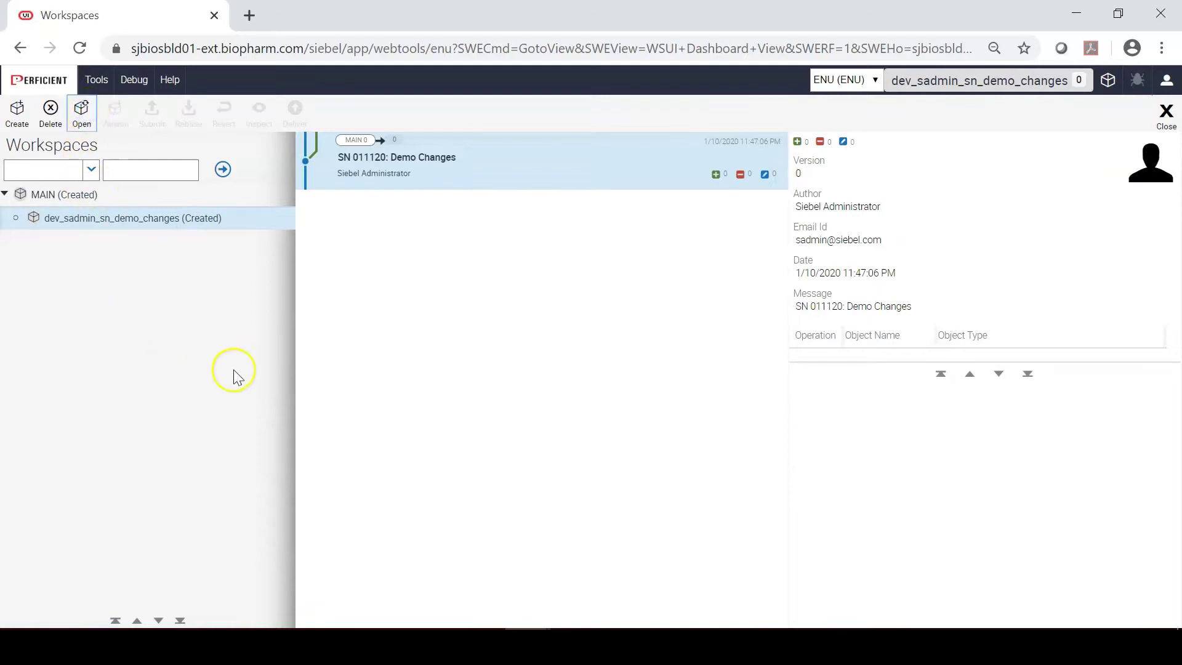
{"action": "left_click_drag", "start_coordinate": [894, 81], "coordinate": [1075, 80]}
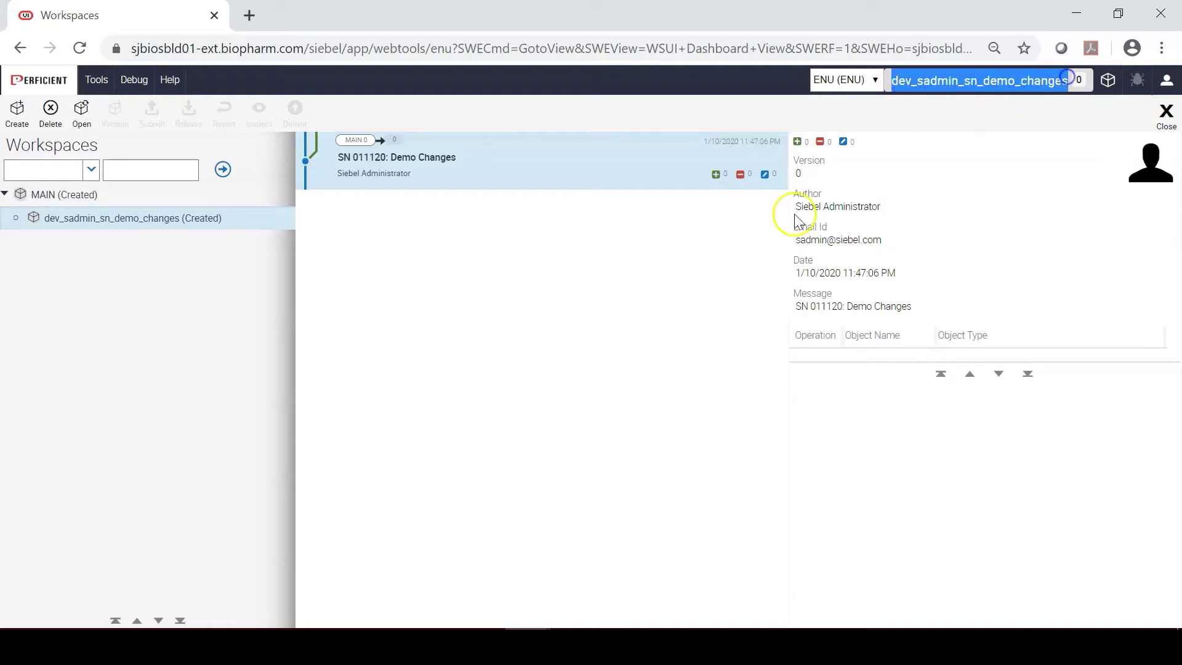
{"action": "left_click", "coordinate": [99, 80]}
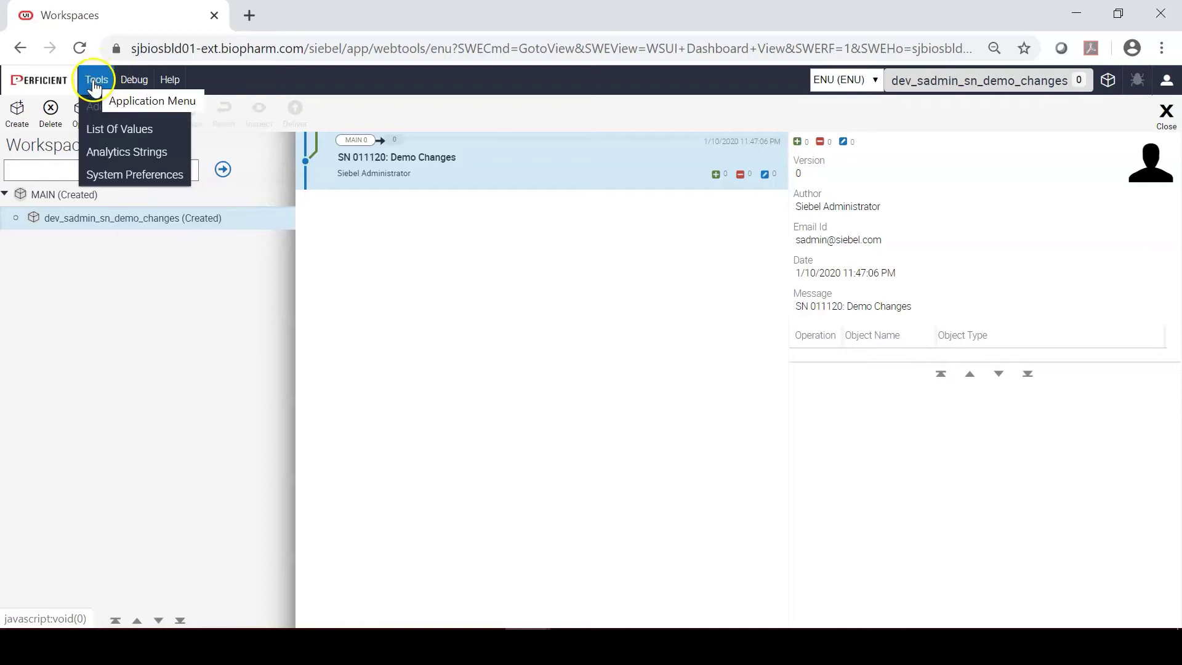
{"action": "left_click", "coordinate": [104, 127]}
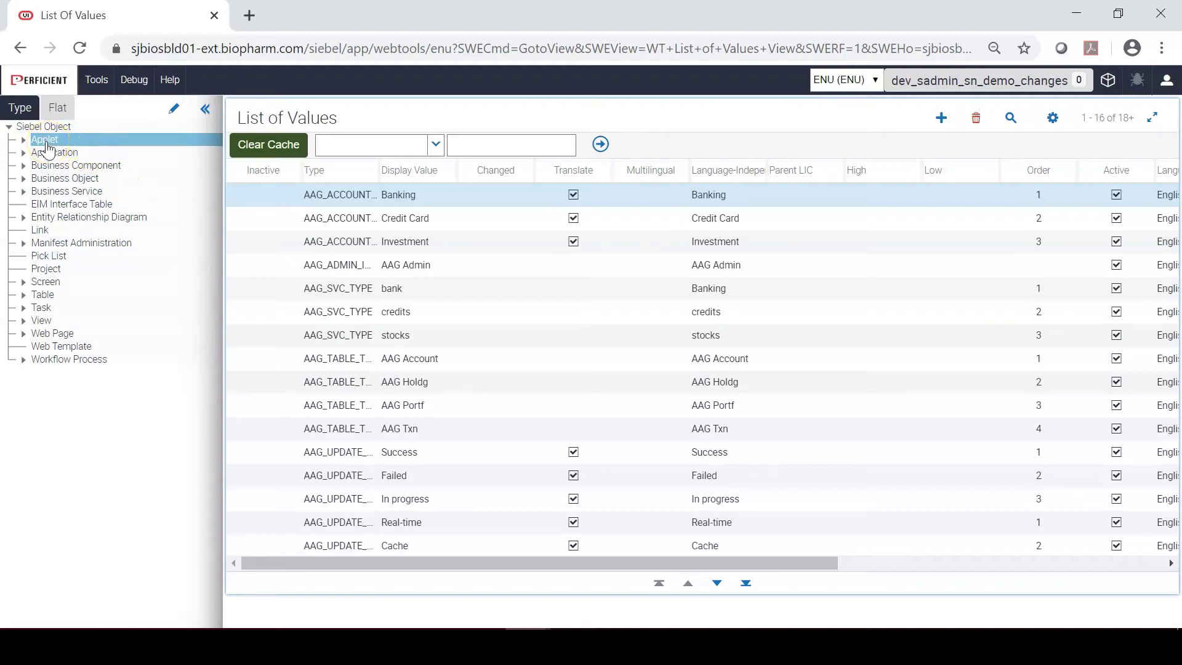
{"action": "left_click", "coordinate": [42, 472]}
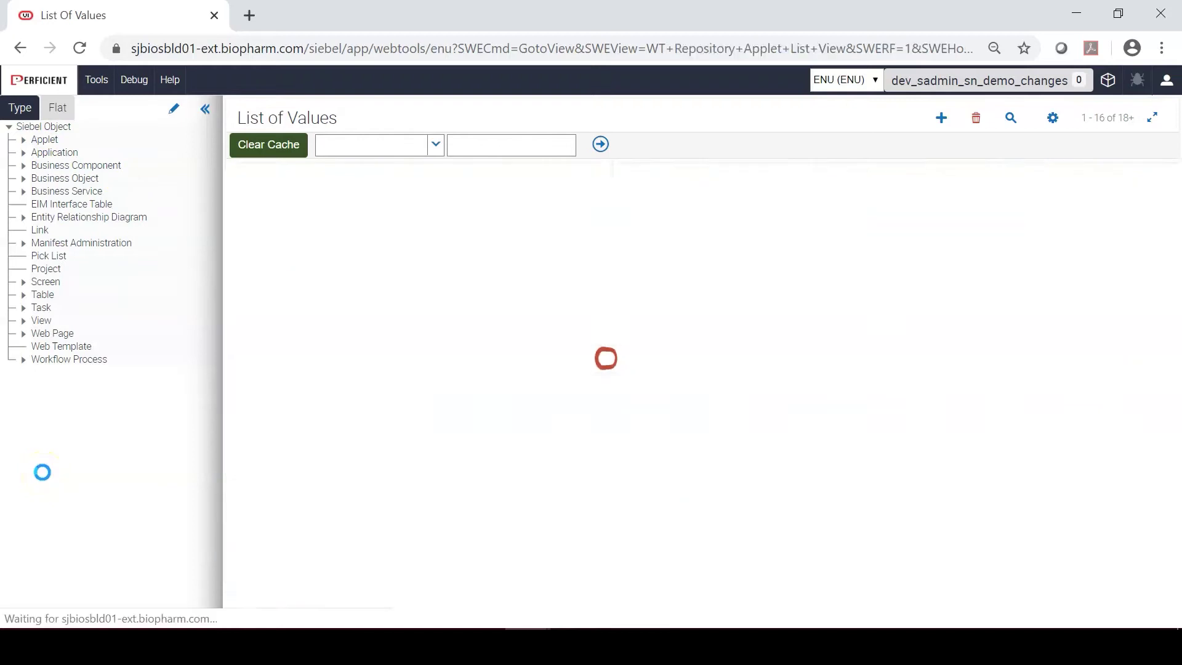
{"action": "left_click", "coordinate": [52, 141]}
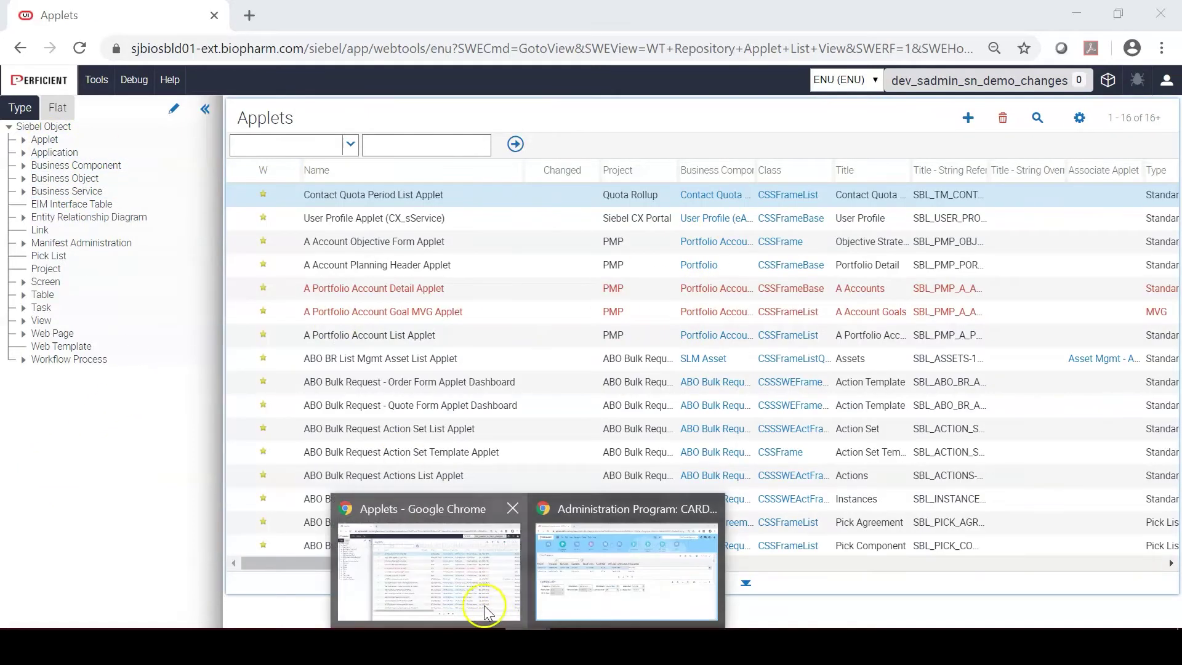
{"action": "left_click", "coordinate": [628, 569]}
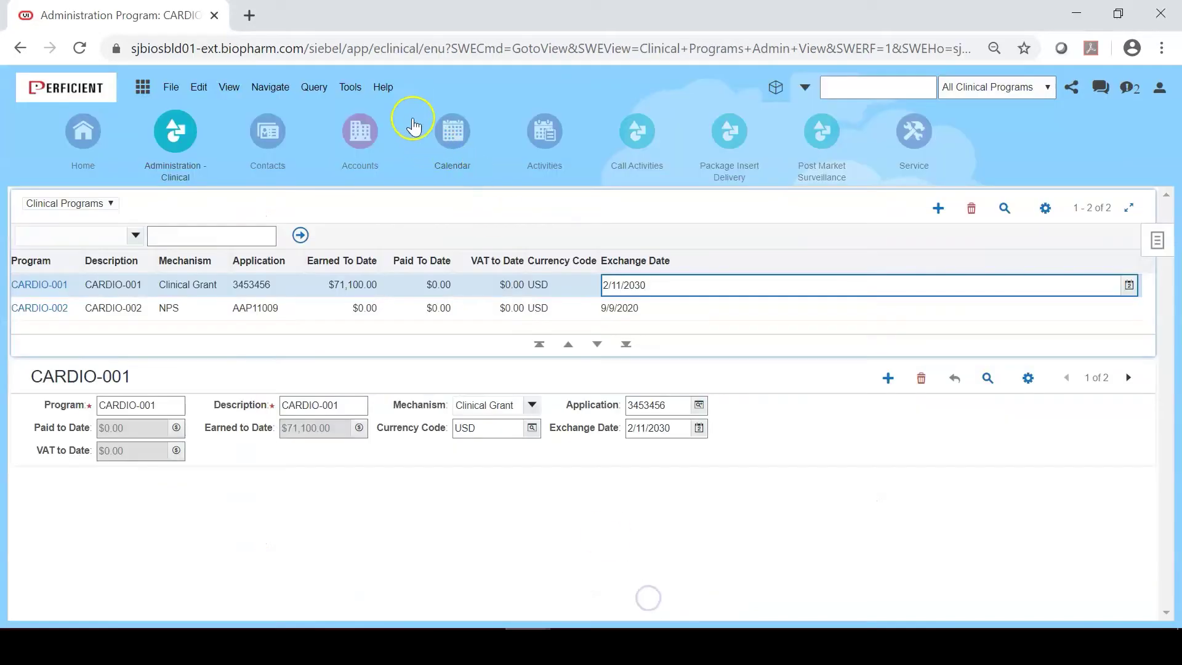
{"action": "left_click", "coordinate": [383, 87]}
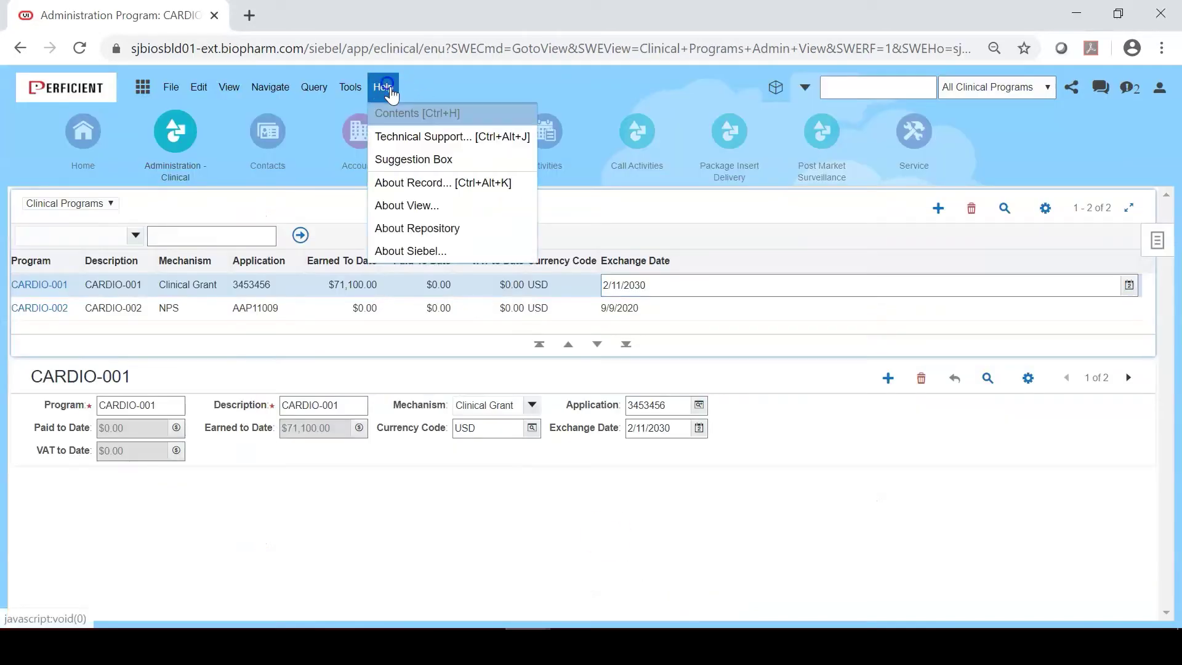
{"action": "left_click", "coordinate": [408, 205]}
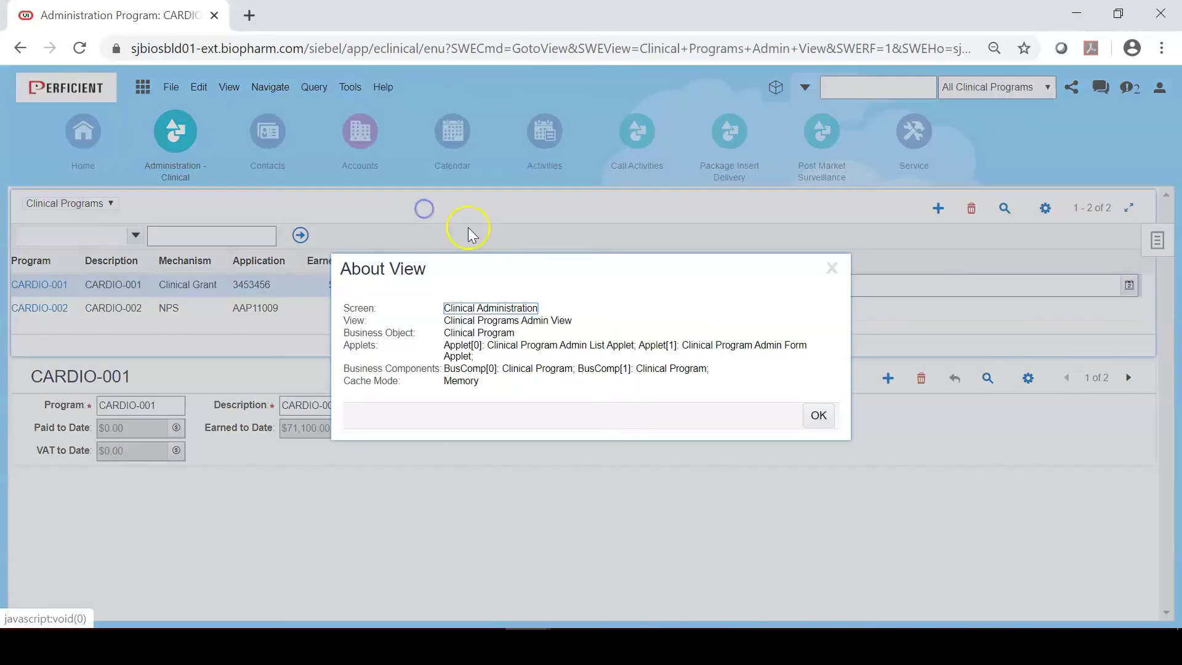
{"action": "left_click", "coordinate": [490, 347]}
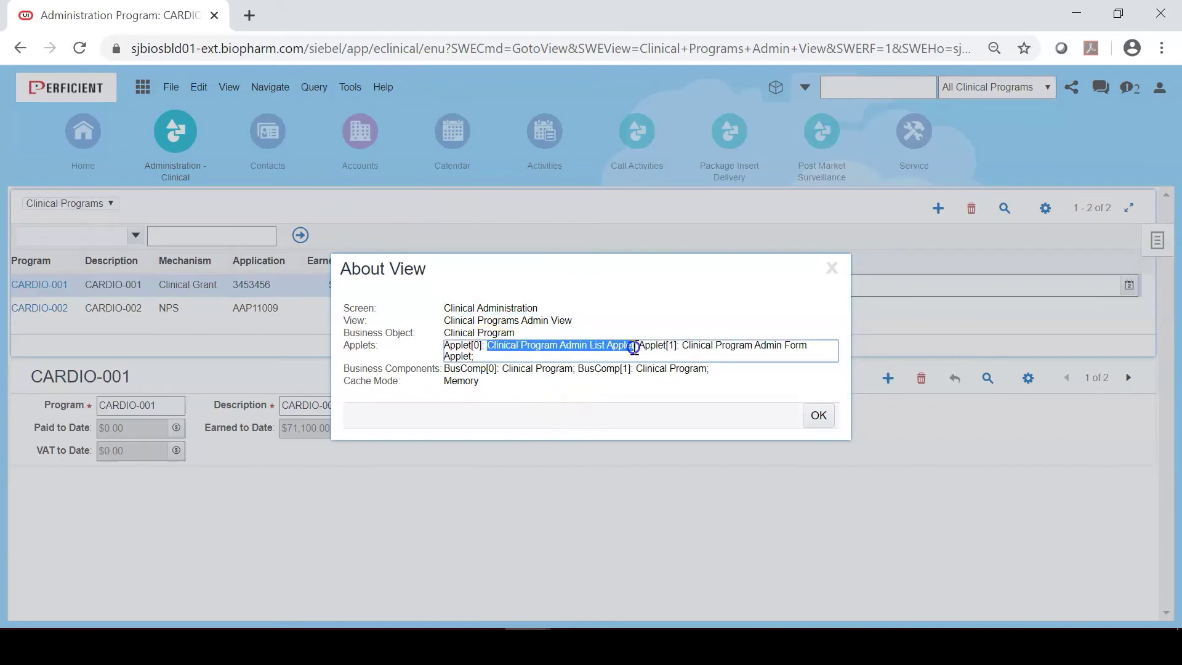
{"action": "left_click", "coordinate": [818, 415]}
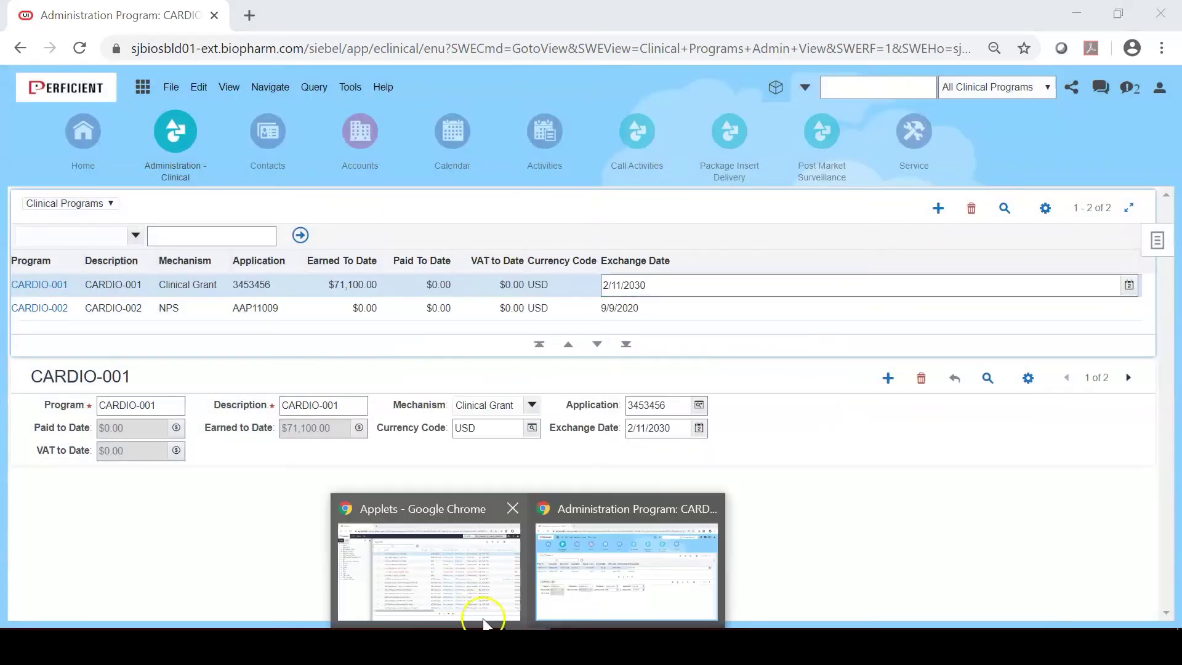
{"action": "left_click", "coordinate": [476, 611]}
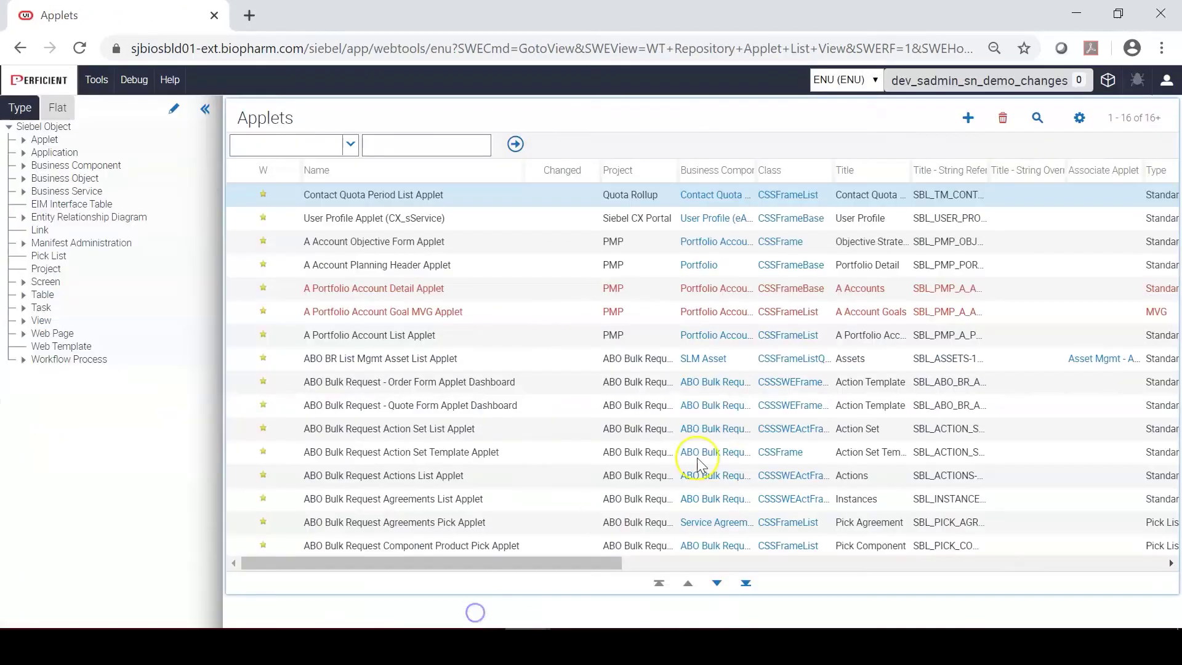
Query the Applets list for Clinical Program Admin List Applet.
{"action": "left_click", "coordinate": [1037, 118]}
{"action": "left_click", "coordinate": [456, 196]}
{"action": "type", "text": "Clinical Program Admin List Applet"}
{"action": "left_click", "coordinate": [989, 119]}
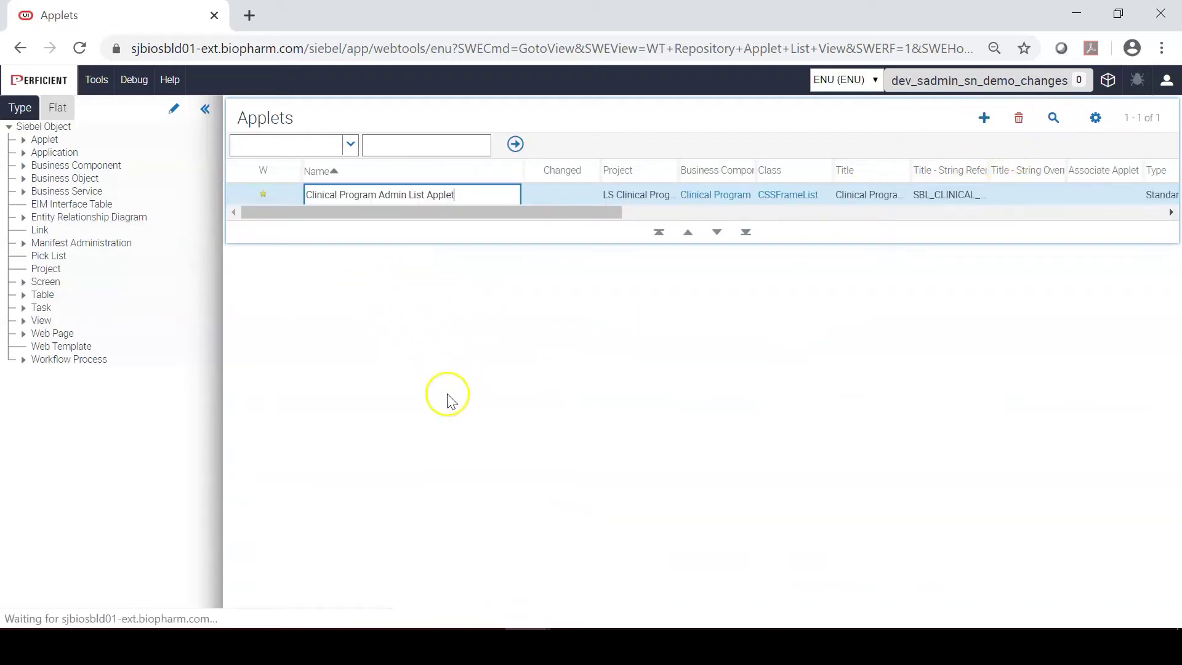
Expand Applet > List in the tree and show the applet's list columns.
{"action": "left_click", "coordinate": [23, 140]}
{"action": "left_click", "coordinate": [45, 204]}
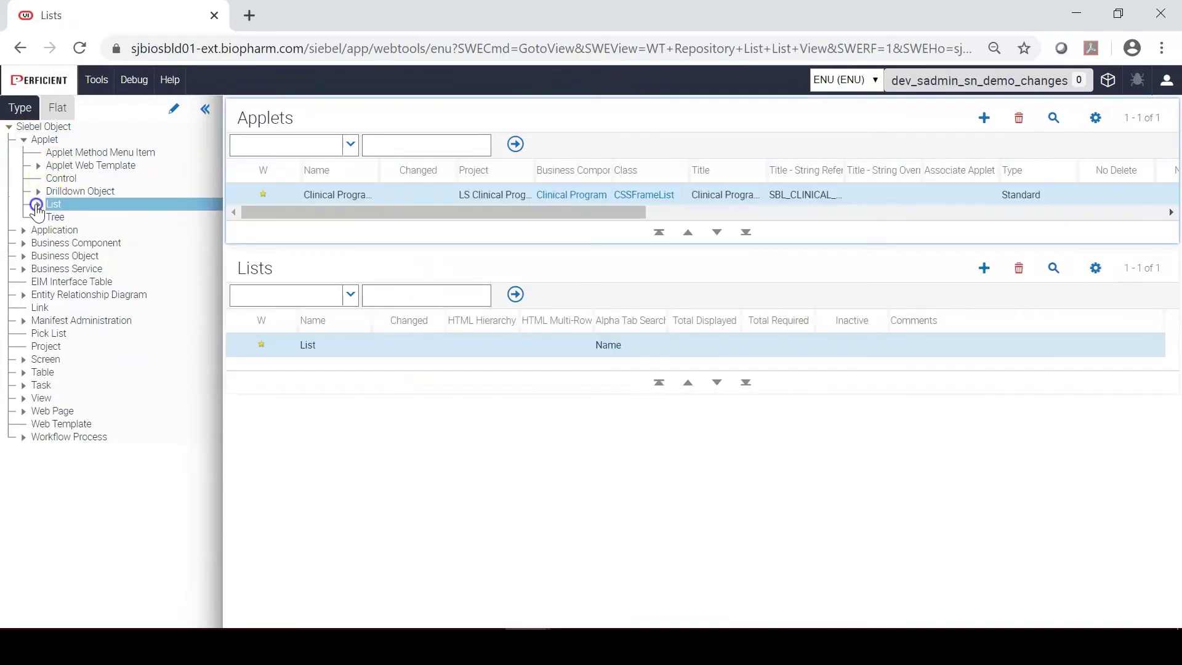
{"action": "left_click", "coordinate": [36, 207]}
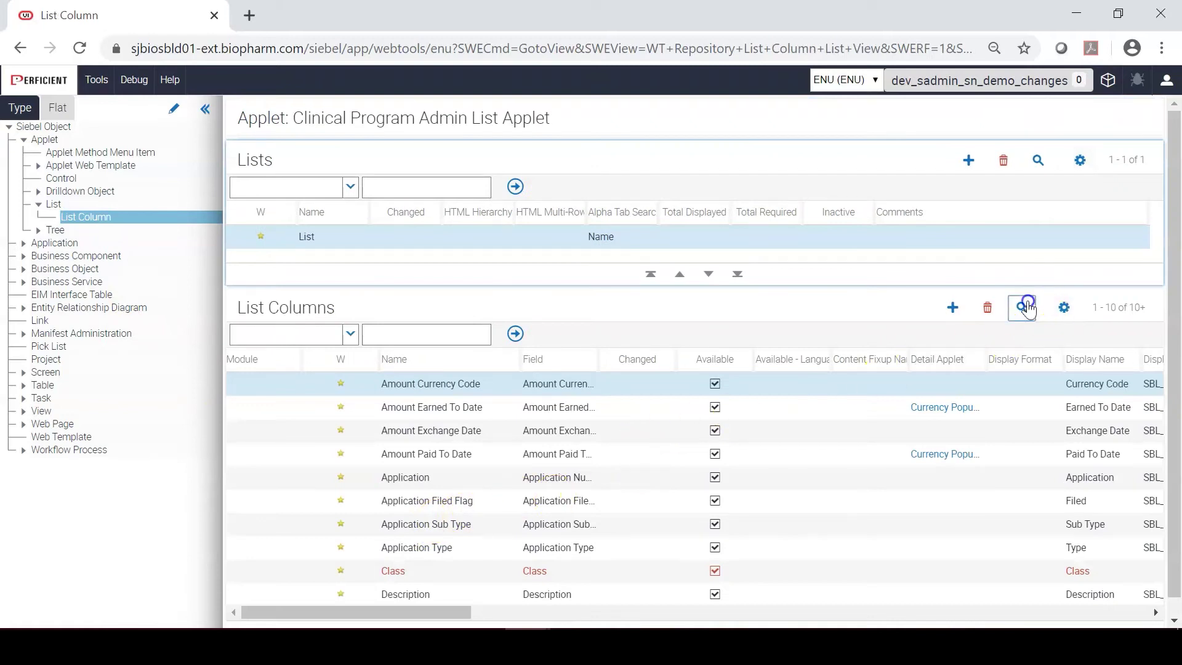
Query the list columns by display name 'Des' to find the Description column.
{"action": "left_click", "coordinate": [1024, 307]}
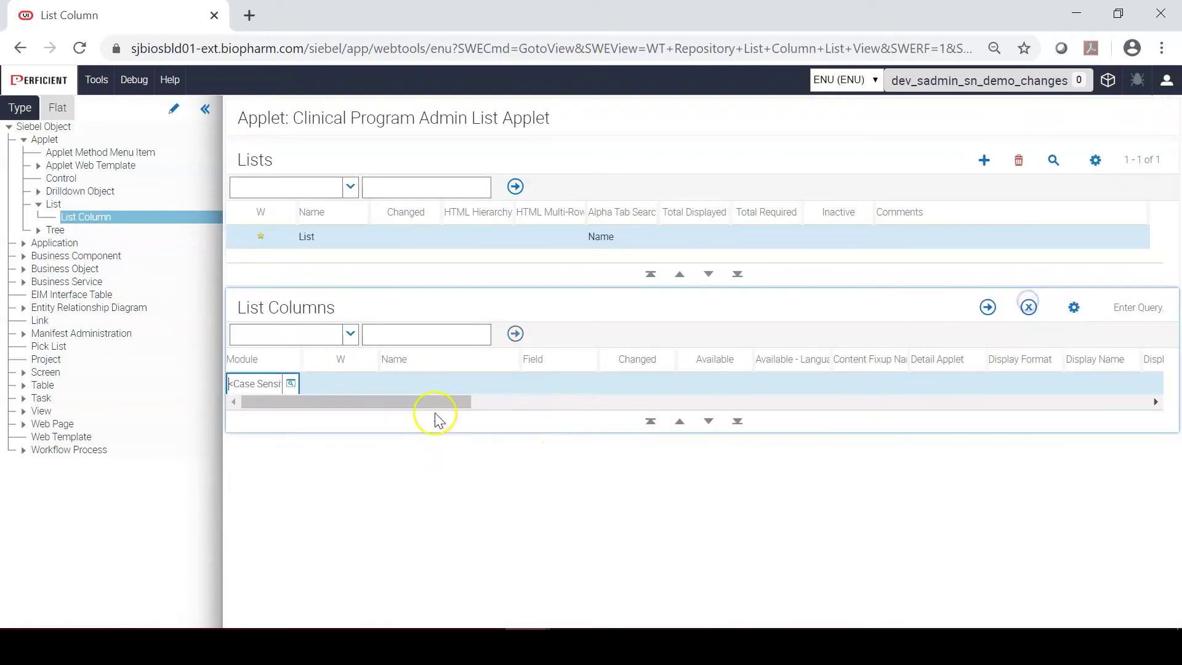
{"action": "left_click", "coordinate": [1009, 386]}
{"action": "left_click", "coordinate": [1088, 382]}
{"action": "type", "text": "Description"}
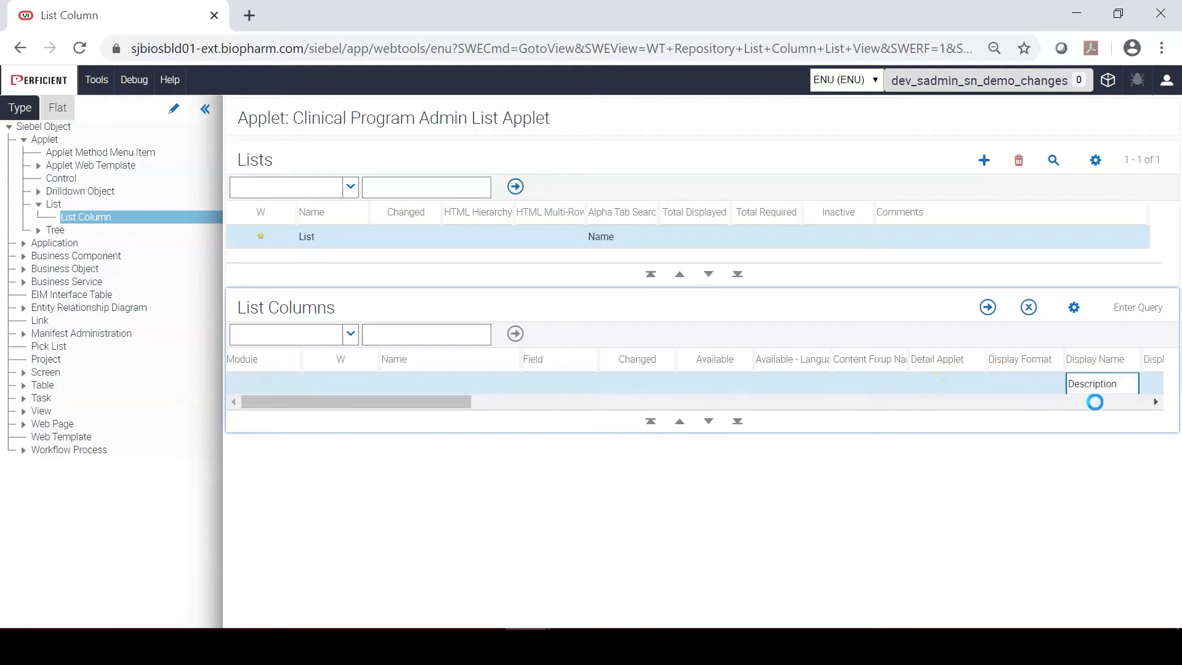
{"action": "left_click_drag", "start_coordinate": [449, 401], "coordinate": [562, 422]}
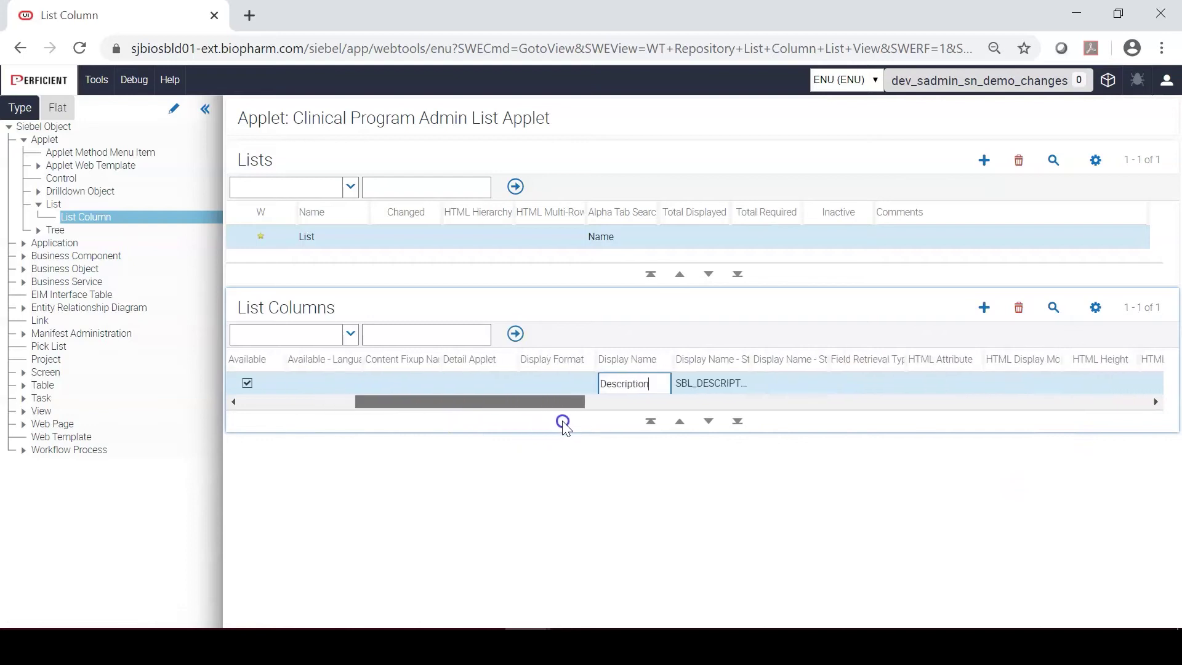
Override the Description column's display name to Summary and comment the label change.
{"action": "left_click", "coordinate": [795, 386]}
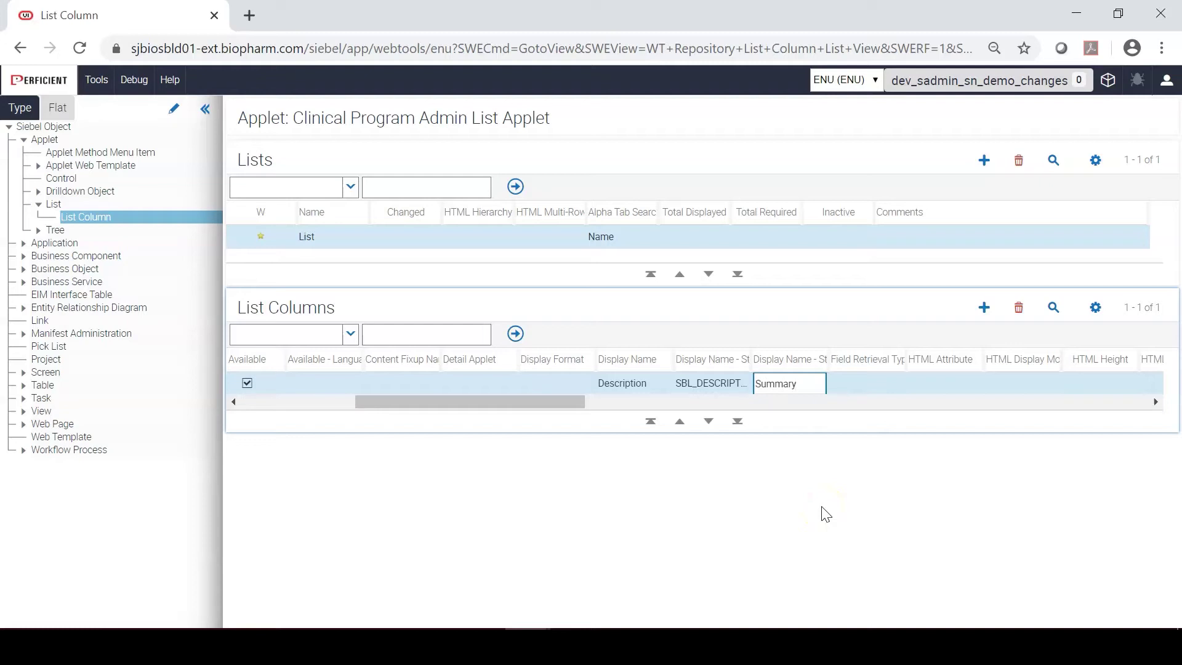
{"action": "left_click_drag", "start_coordinate": [562, 403], "coordinate": [1104, 434]}
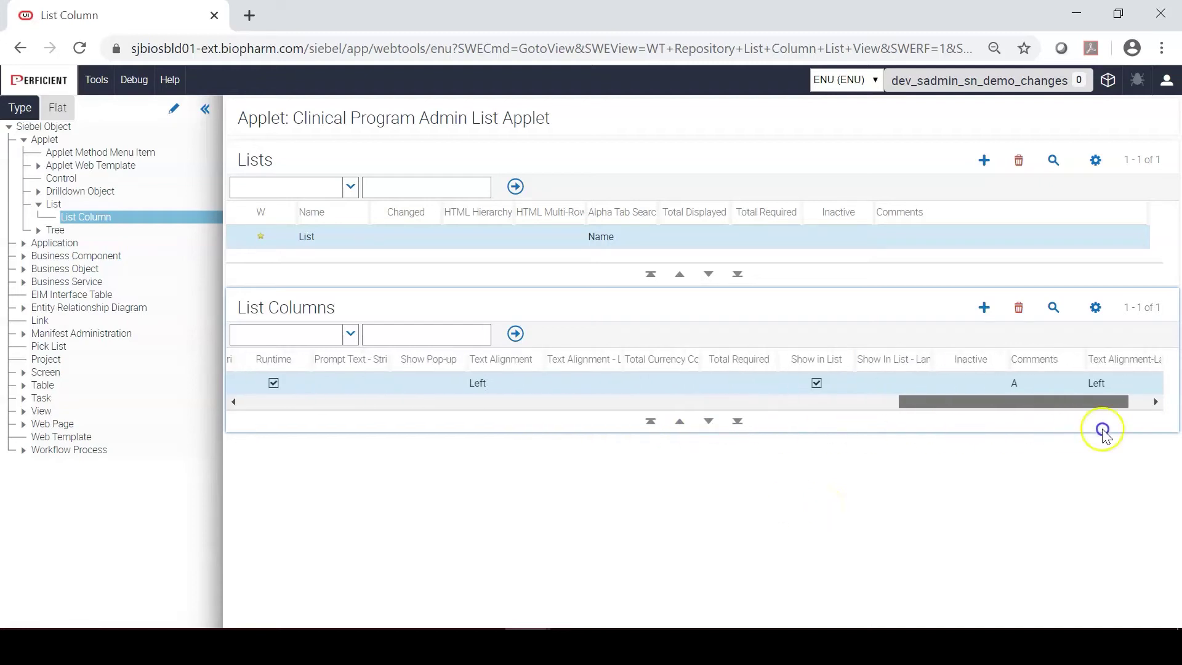
{"action": "left_click", "coordinate": [981, 389]}
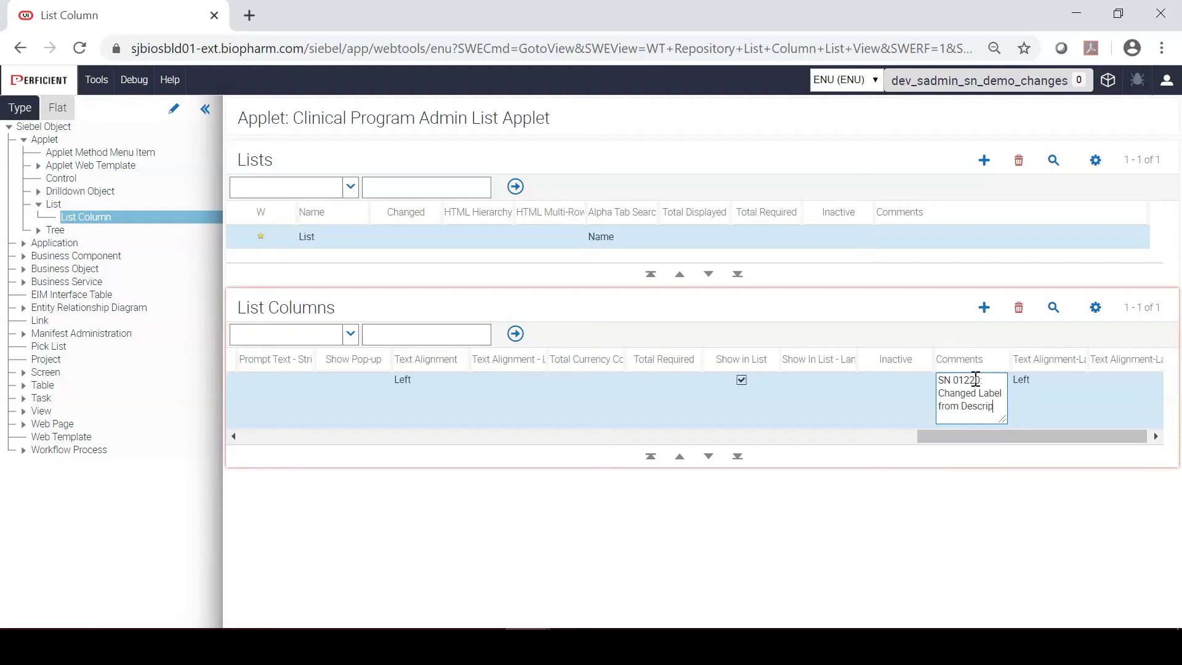
{"action": "type", "text": "tion"}
{"action": "left_click", "coordinate": [1033, 406]}
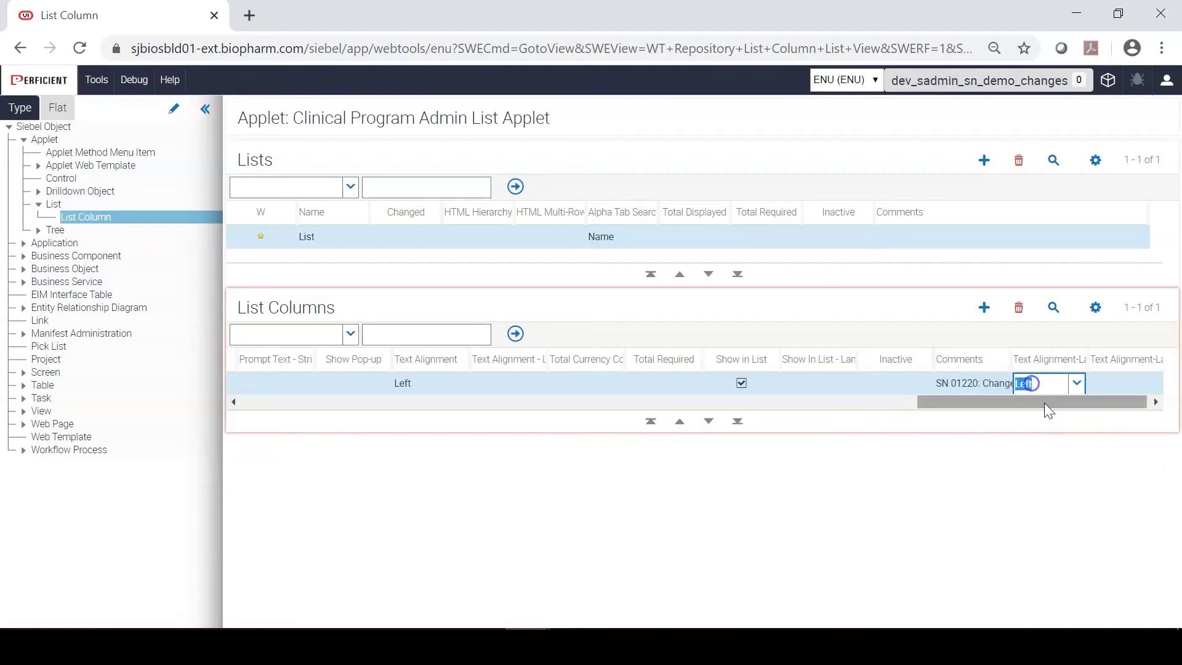
{"action": "left_click", "coordinate": [345, 236]}
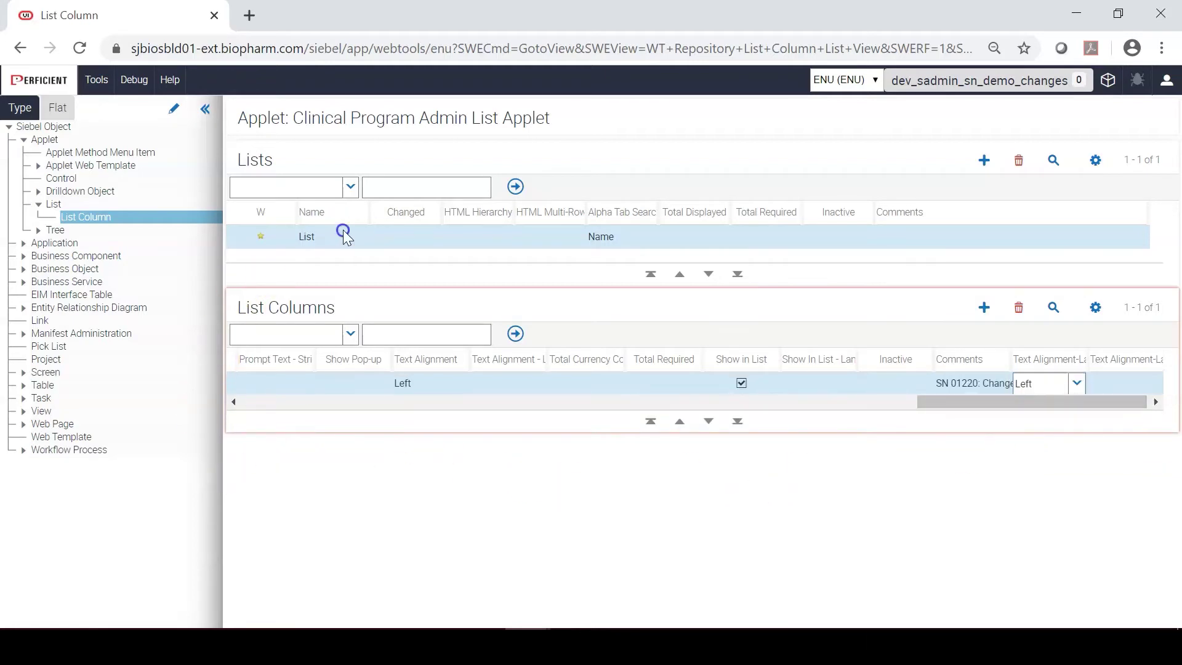
{"action": "left_click", "coordinate": [50, 139]}
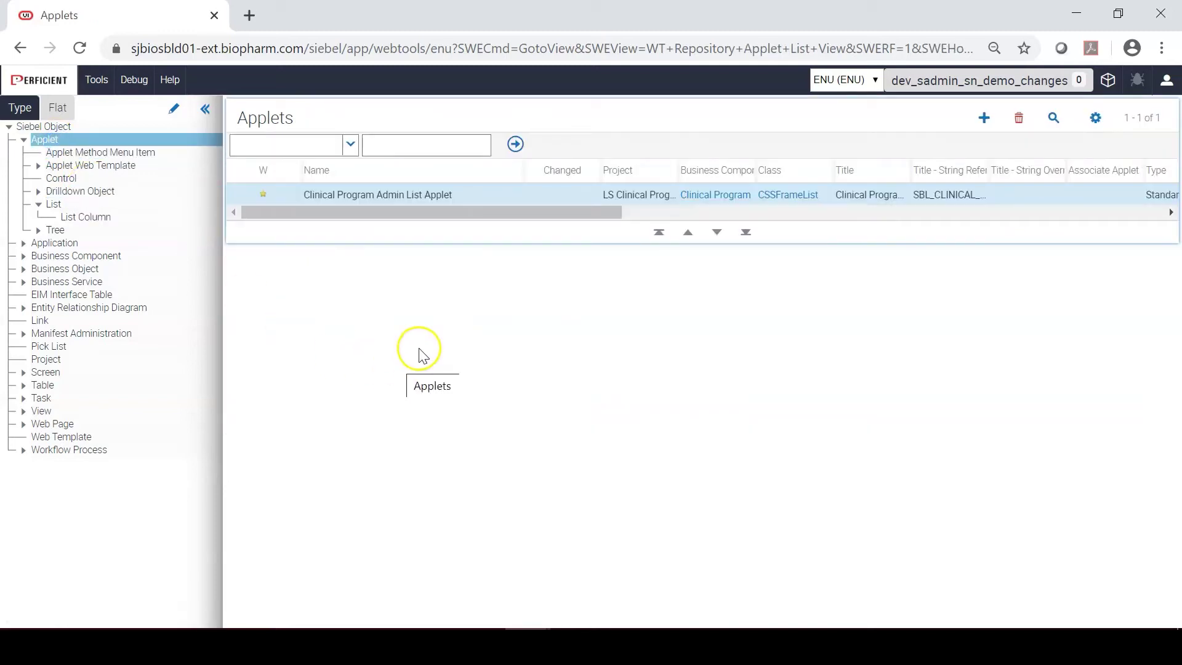
Query list columns by display name Exchange and review the Amount Exchange Date column.
{"action": "left_click", "coordinate": [119, 217]}
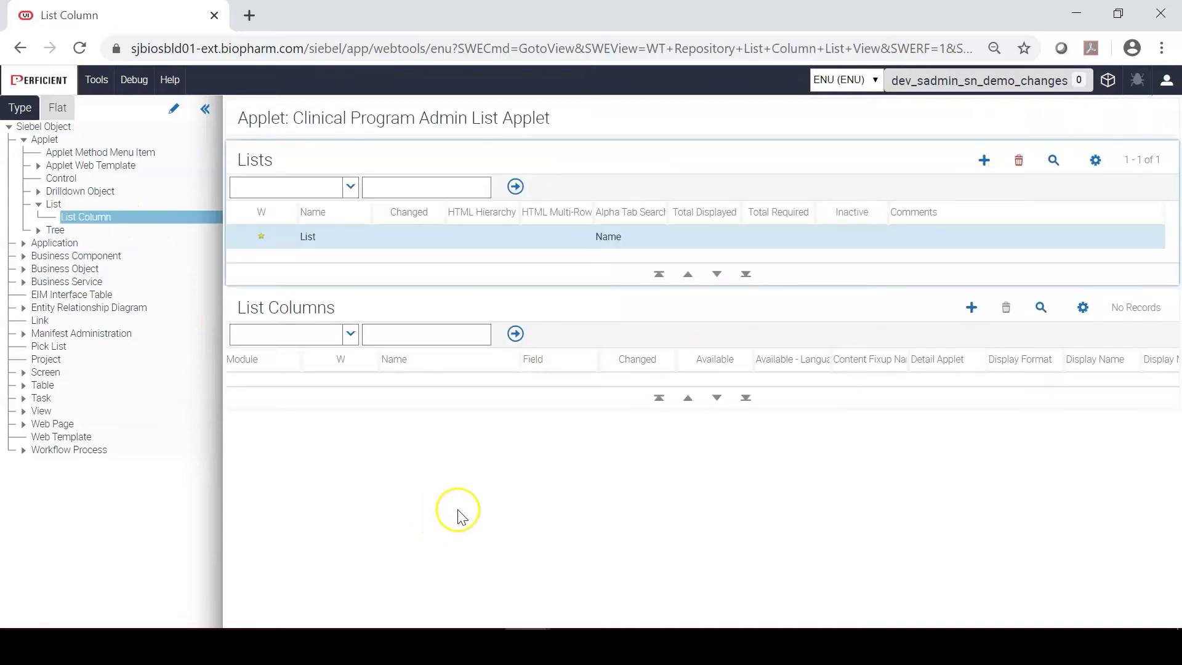
{"action": "left_click", "coordinate": [1041, 307]}
{"action": "left_click", "coordinate": [987, 308]}
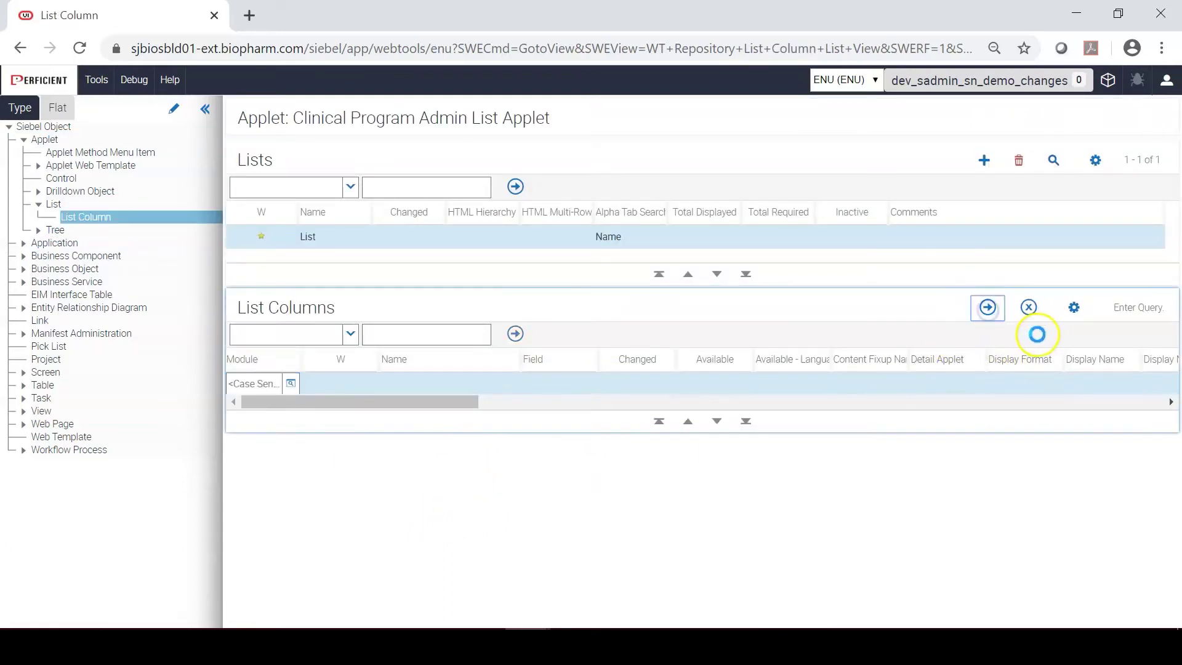
{"action": "left_click", "coordinate": [1021, 307]}
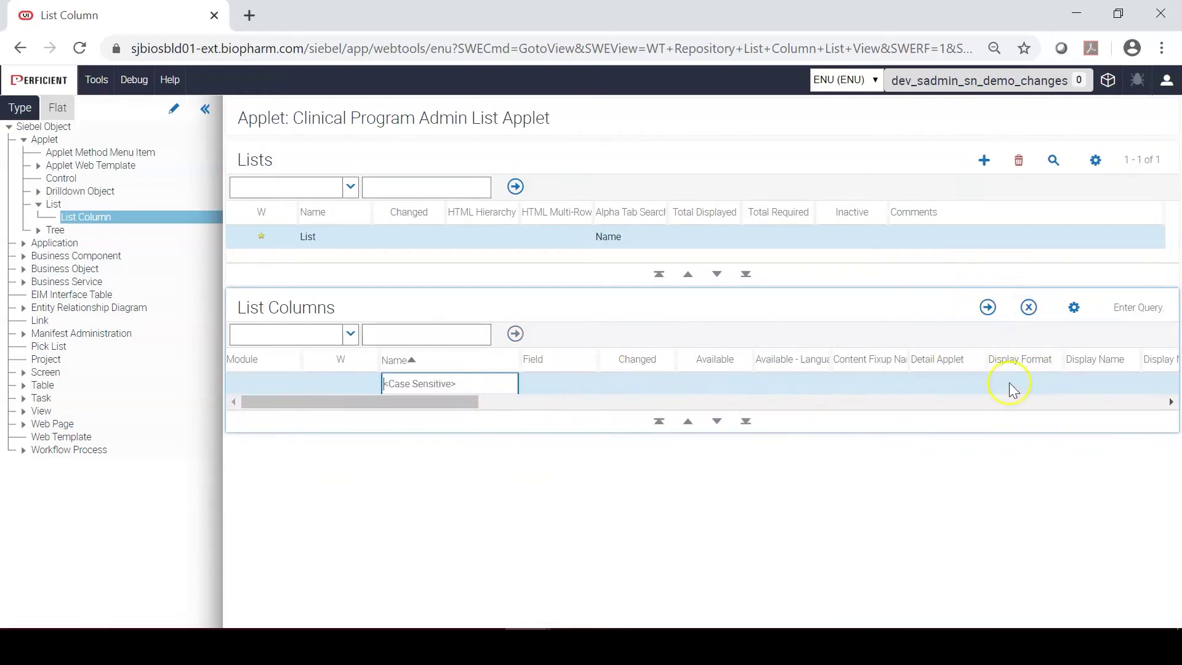
{"action": "left_click", "coordinate": [1082, 381]}
{"action": "type", "text": "Exhcan"}
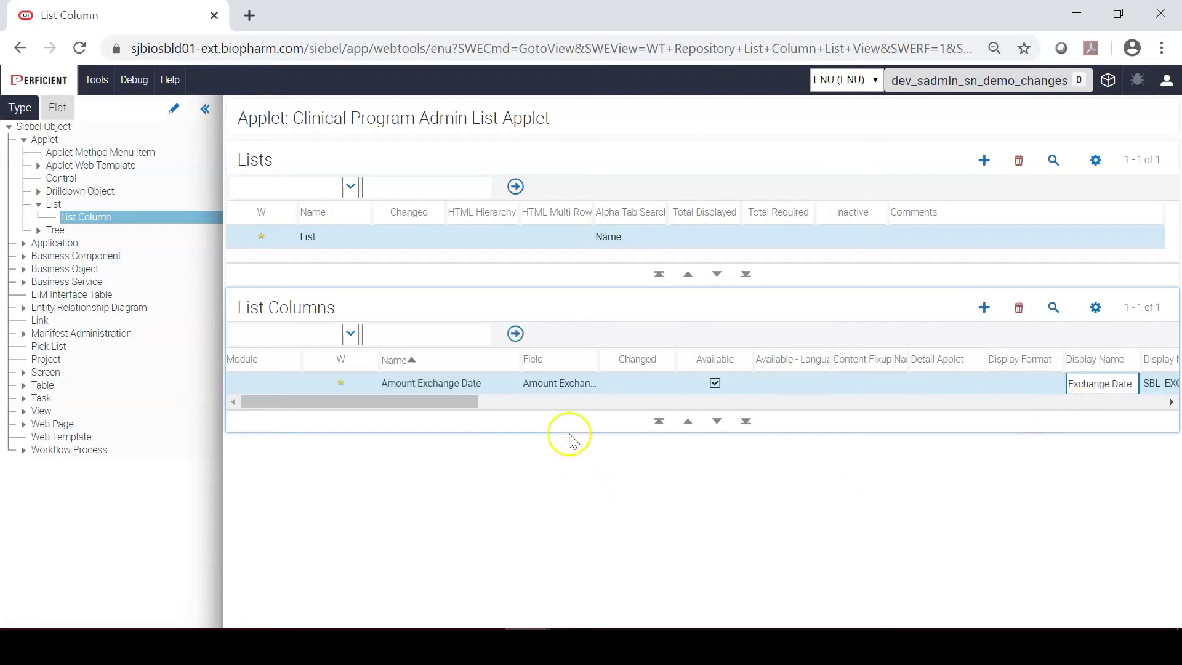
{"action": "left_click", "coordinate": [540, 382]}
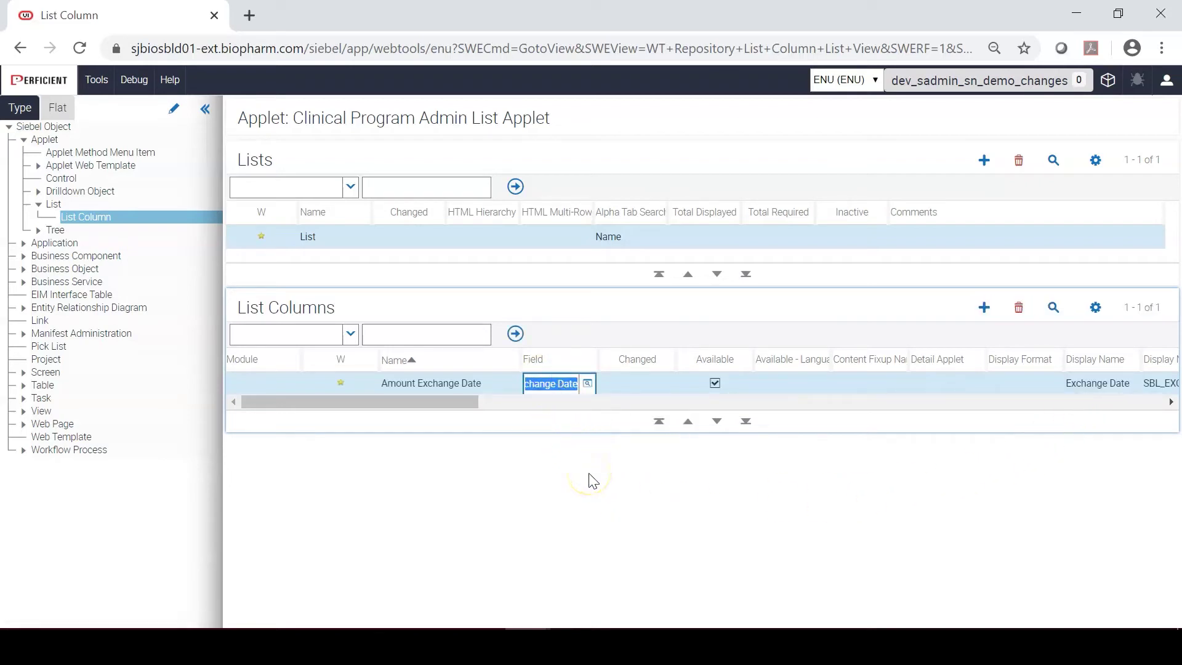
{"action": "left_click", "coordinate": [444, 382]}
{"action": "key", "text": "ctrl+c"}
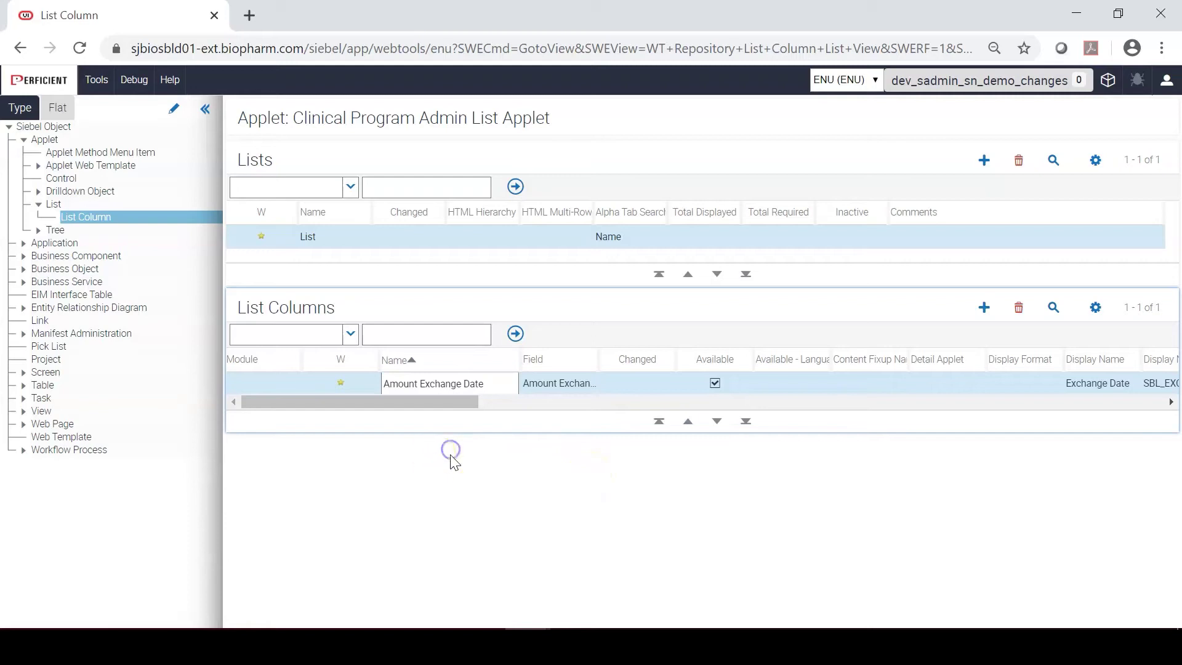
{"action": "left_click", "coordinate": [43, 139]}
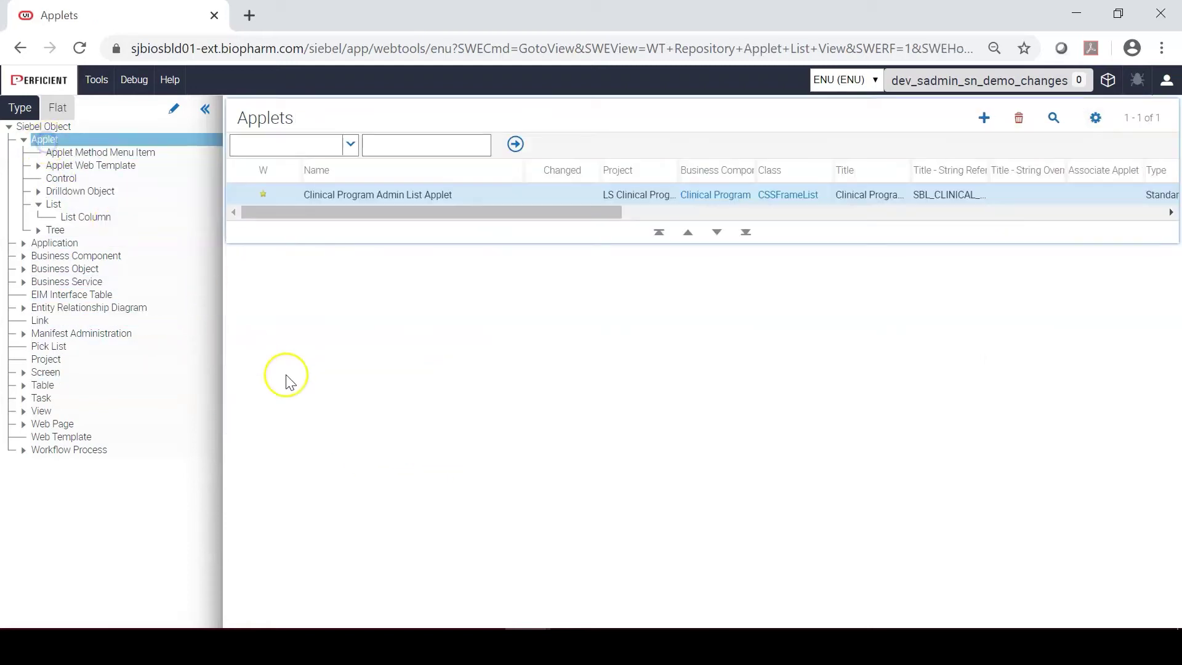
Find the Clinical Program component's Amount Exchange Date field and set its Validation to <=Today().
{"action": "left_click", "coordinate": [723, 200]}
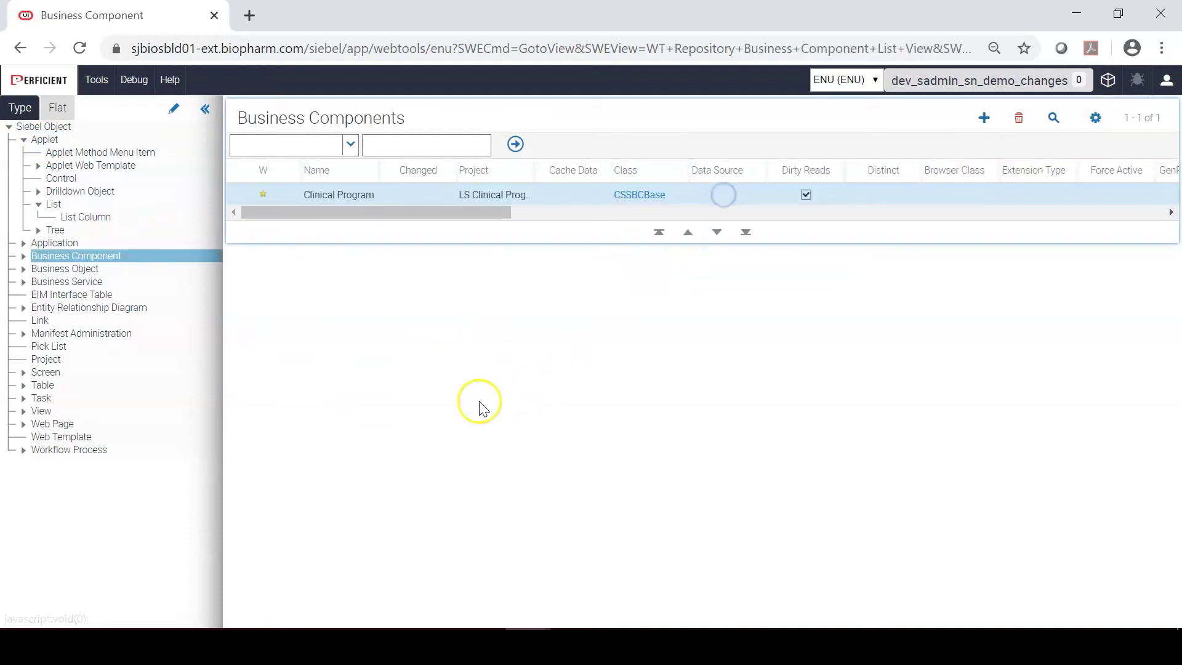
{"action": "left_click", "coordinate": [24, 256]}
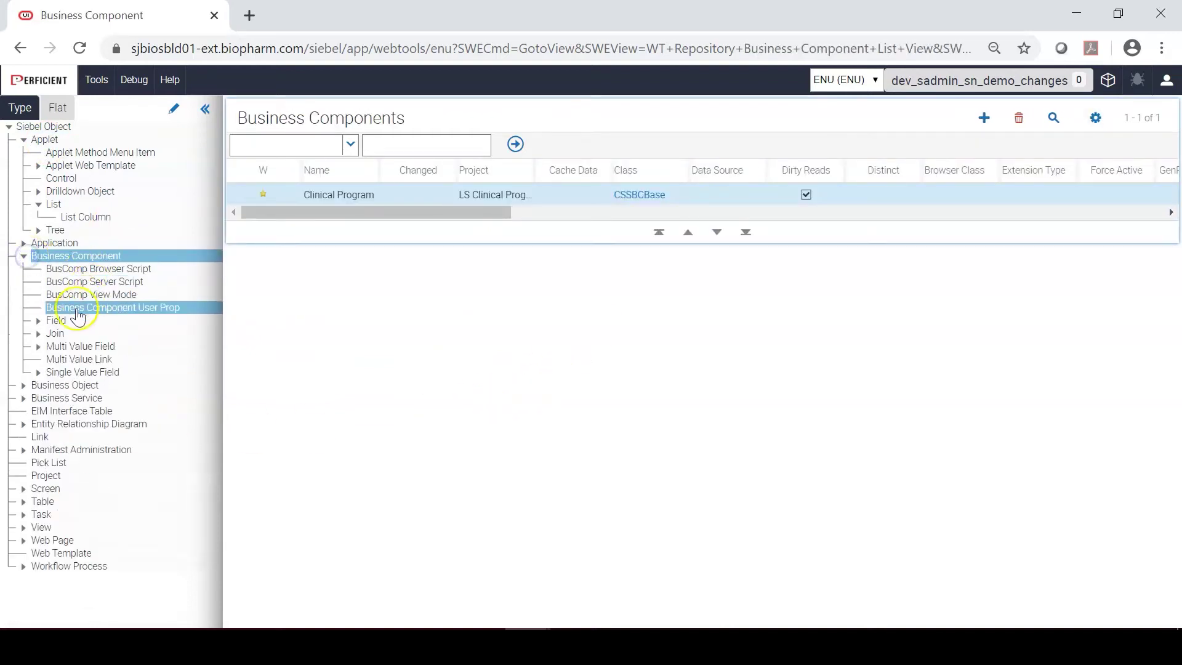
{"action": "left_click", "coordinate": [69, 321]}
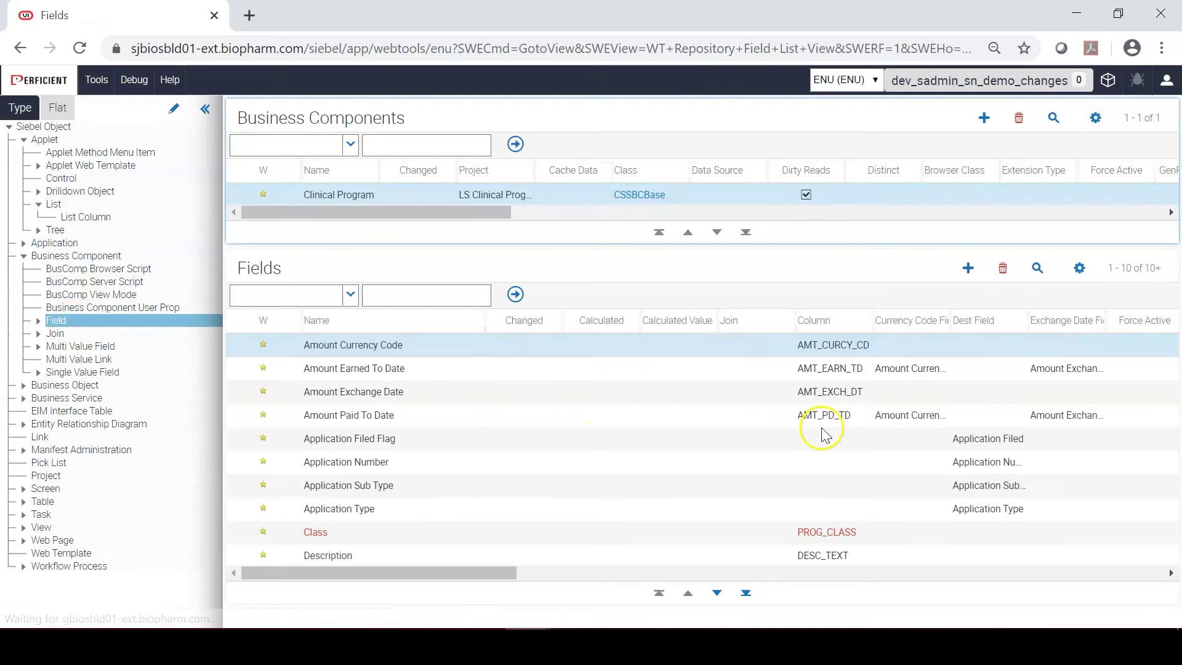
{"action": "left_click", "coordinate": [1035, 269]}
{"action": "left_click", "coordinate": [396, 343]}
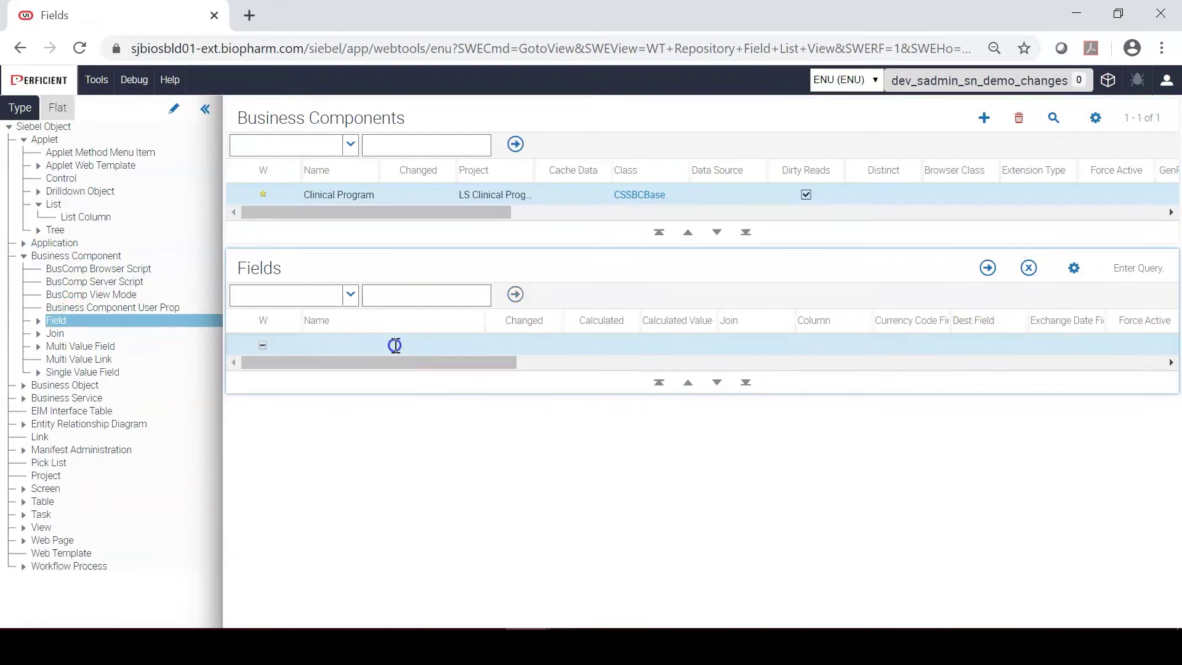
{"action": "key", "text": "ctrl+v"}
{"action": "left_click", "coordinate": [987, 268]}
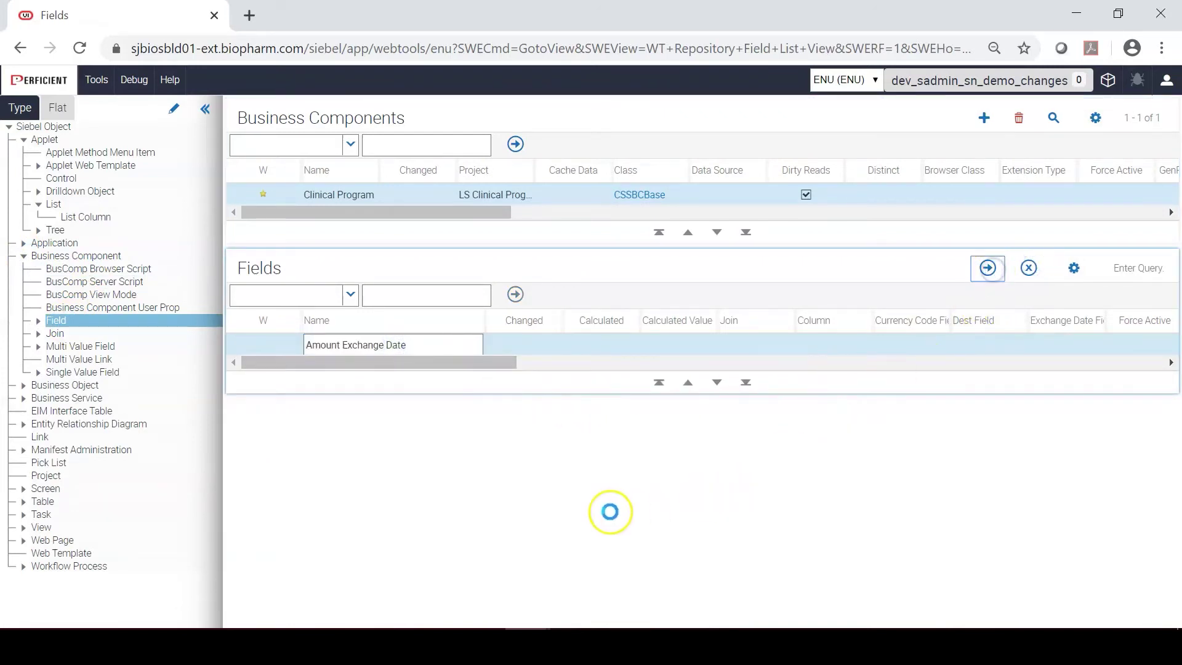
{"action": "left_click_drag", "start_coordinate": [449, 369], "coordinate": [991, 363]}
{"action": "left_click", "coordinate": [792, 346]}
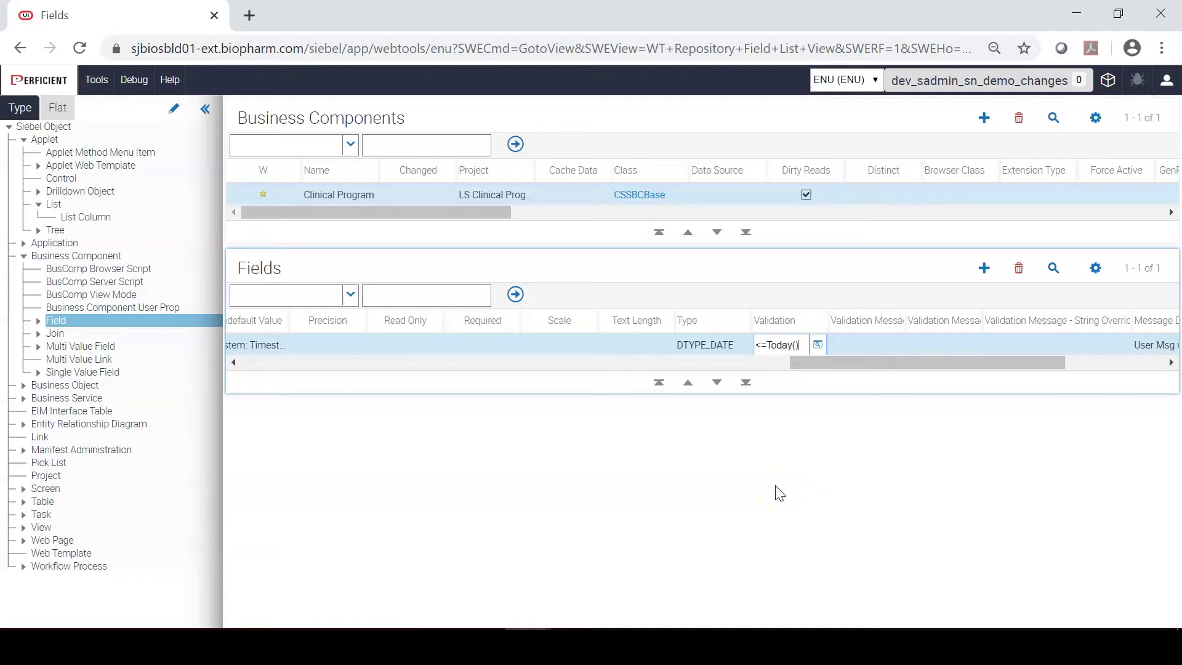
Add a 'less than or equal to today' validation message, comment 'SN 011120: Added Validation', and Message Display.
{"action": "left_click", "coordinate": [1009, 348]}
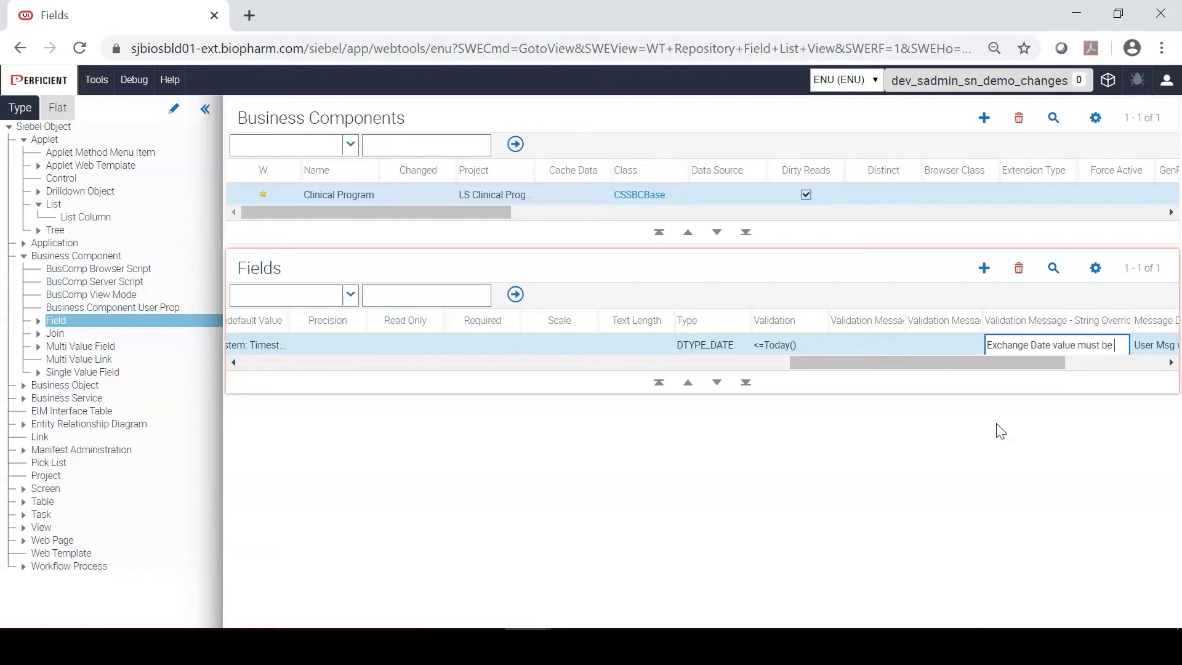
{"action": "type", "text": "s than or eq"}
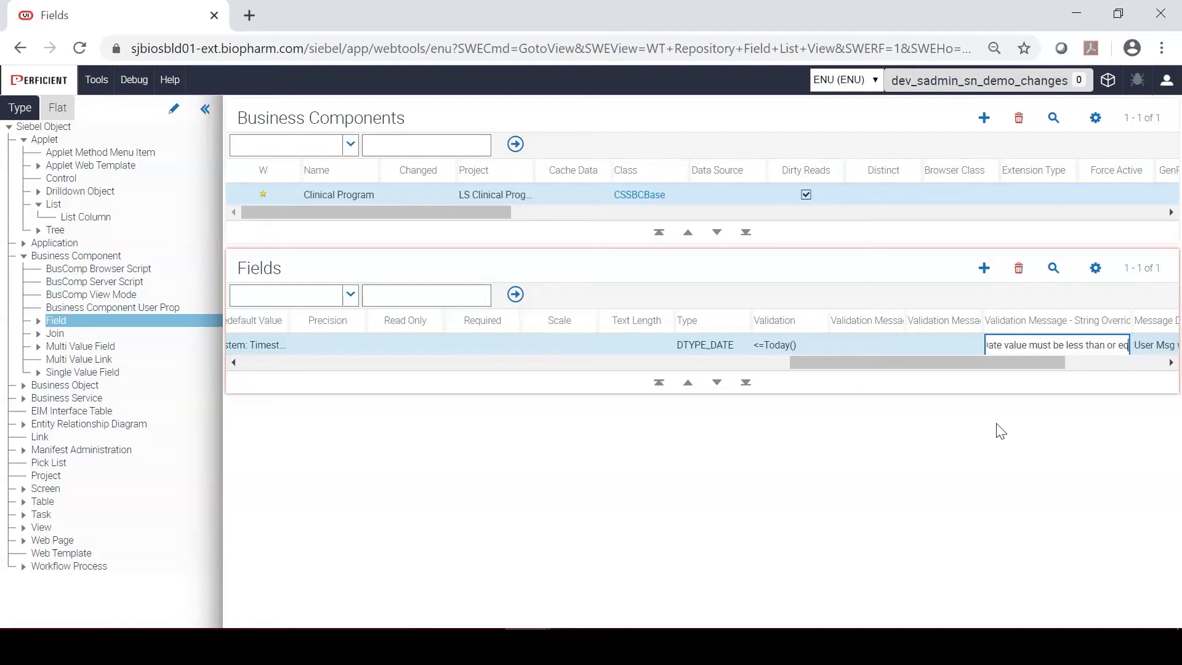
{"action": "type", "text": "ual to t"}
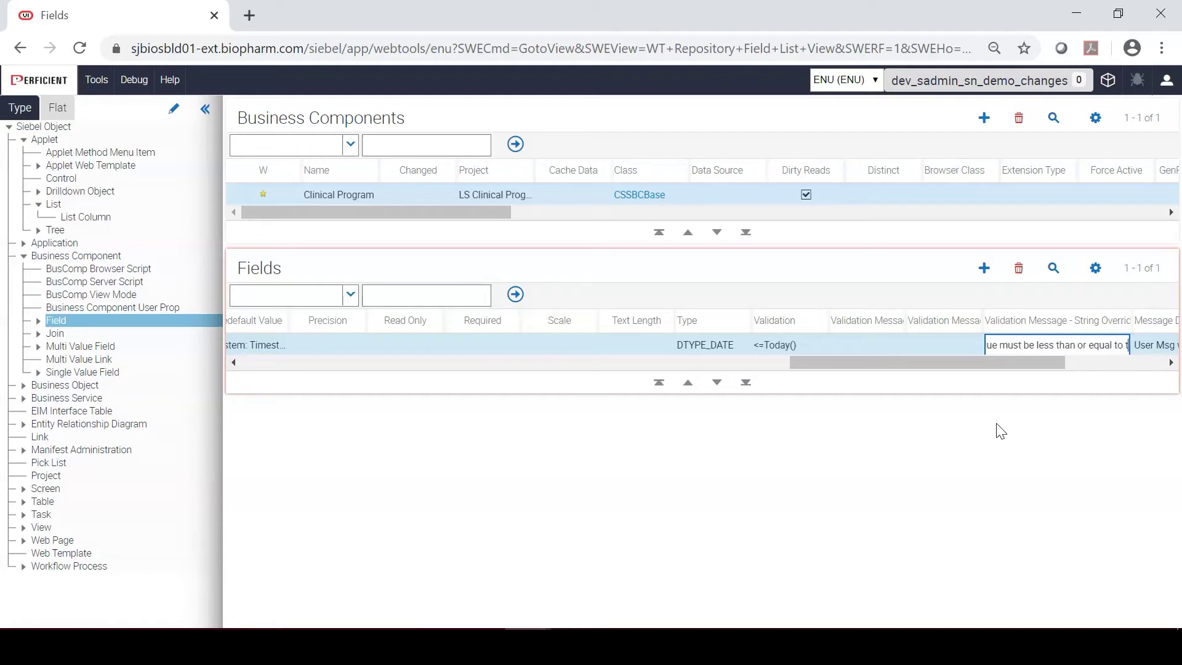
{"action": "type", "text": "oday"}
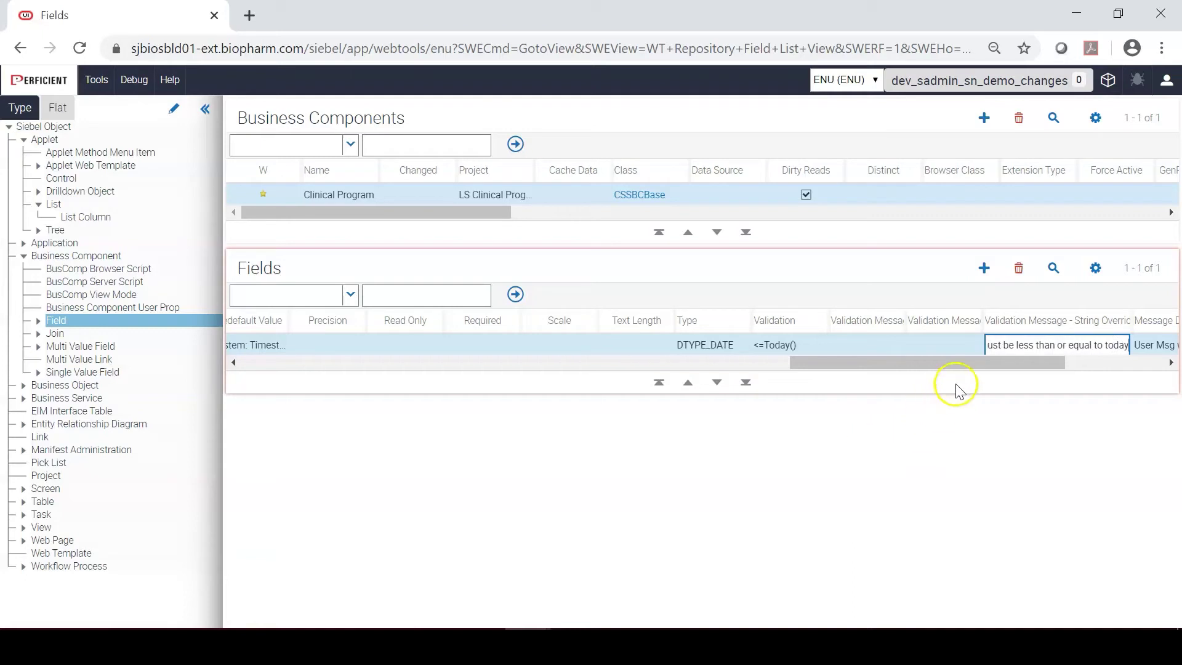
{"action": "left_click_drag", "start_coordinate": [970, 363], "coordinate": [1108, 374]}
{"action": "left_click", "coordinate": [1054, 343]}
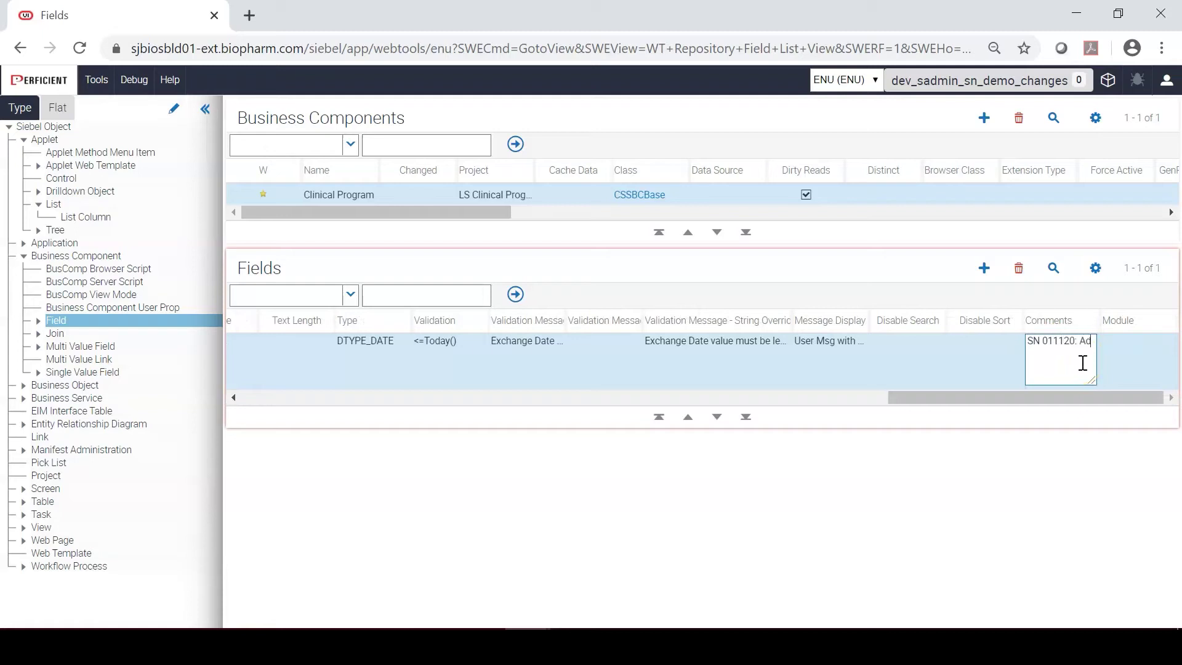
{"action": "type", "text": "SN 011120: Added Validation"}
{"action": "left_click", "coordinate": [855, 351]}
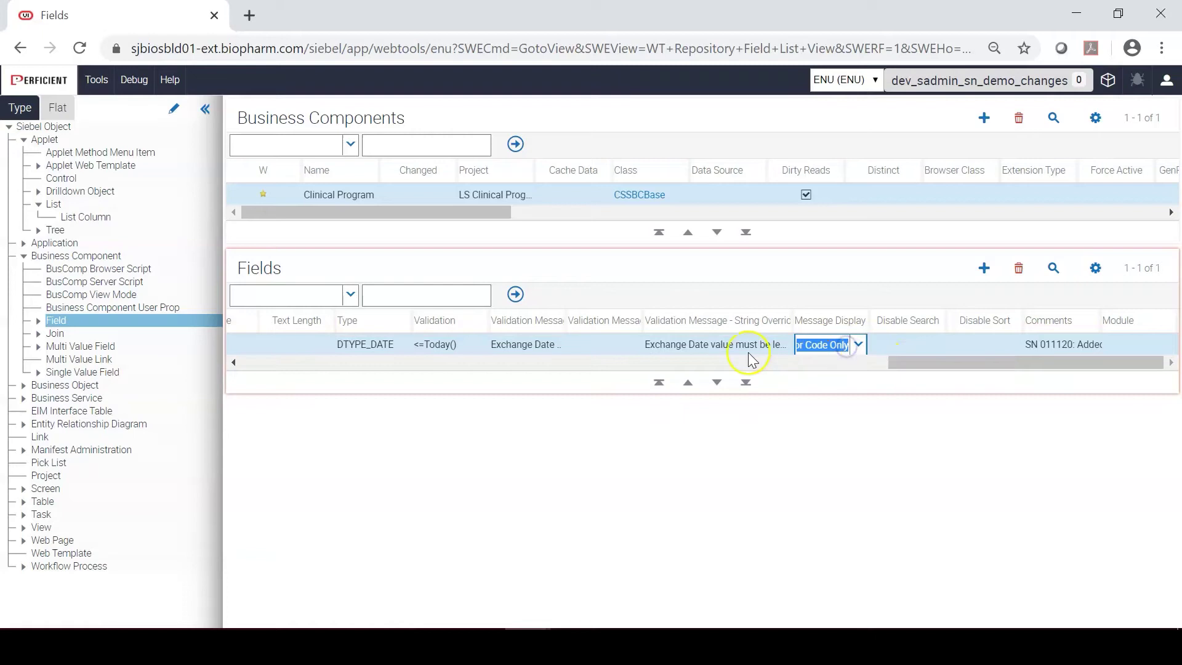
{"action": "left_click", "coordinate": [90, 257]}
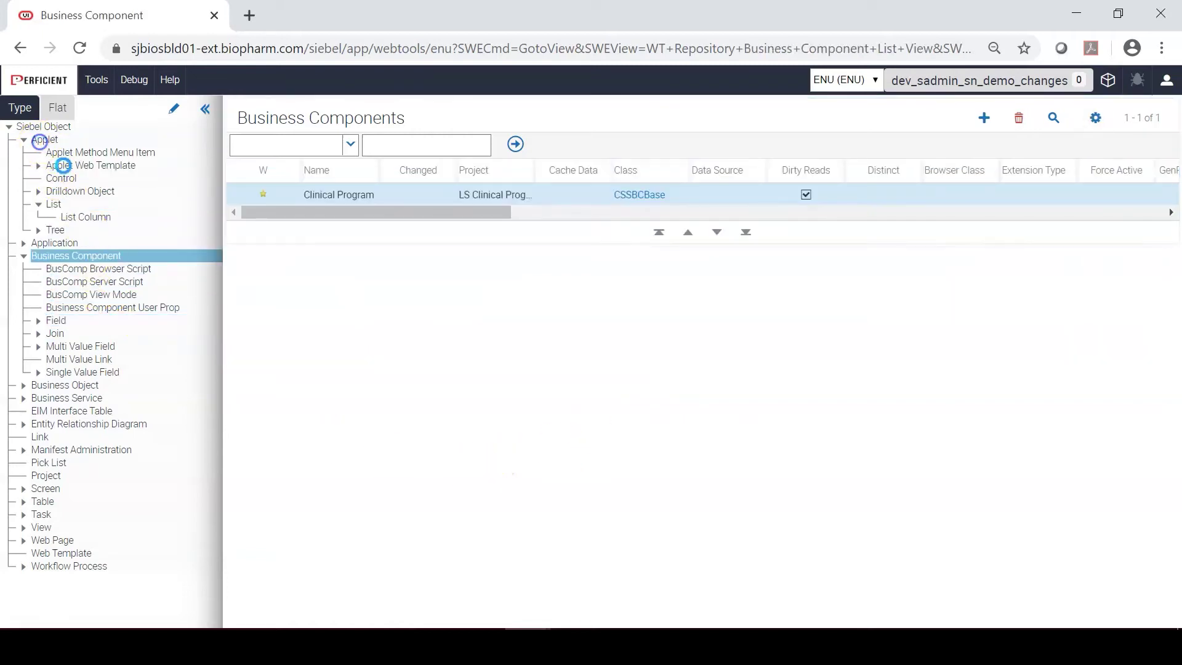
Open the Workspaces dashboard, then return to the Siebel client's Clinical Programs window.
{"action": "left_click", "coordinate": [1107, 81]}
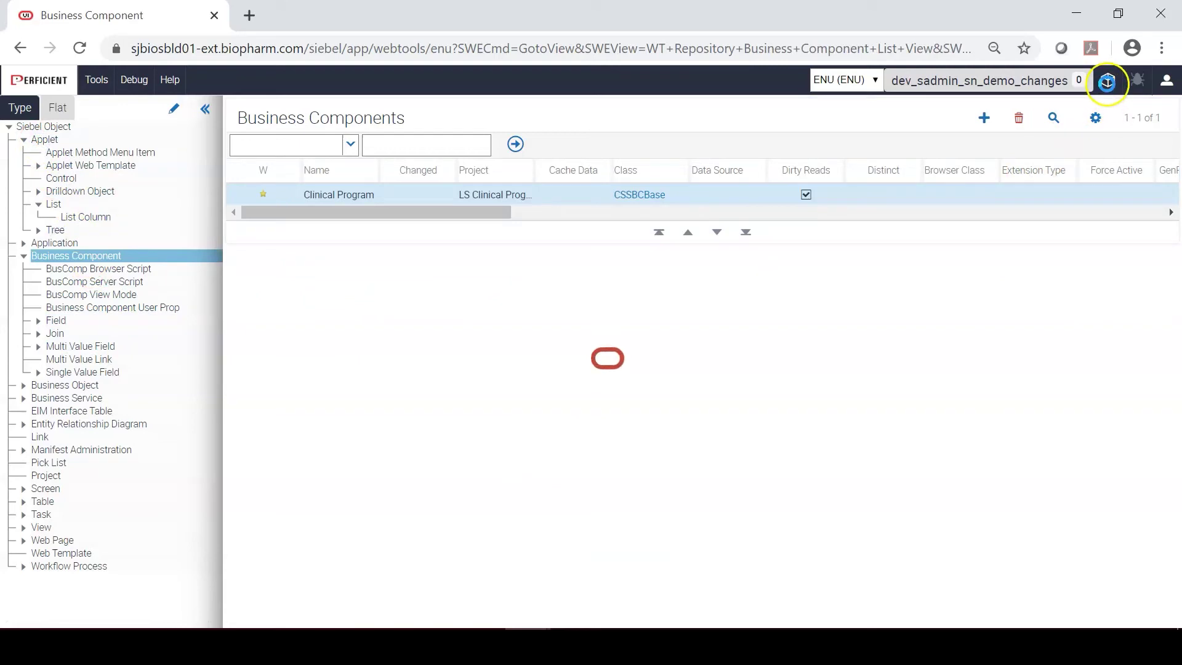
{"action": "left_click", "coordinate": [1107, 81]}
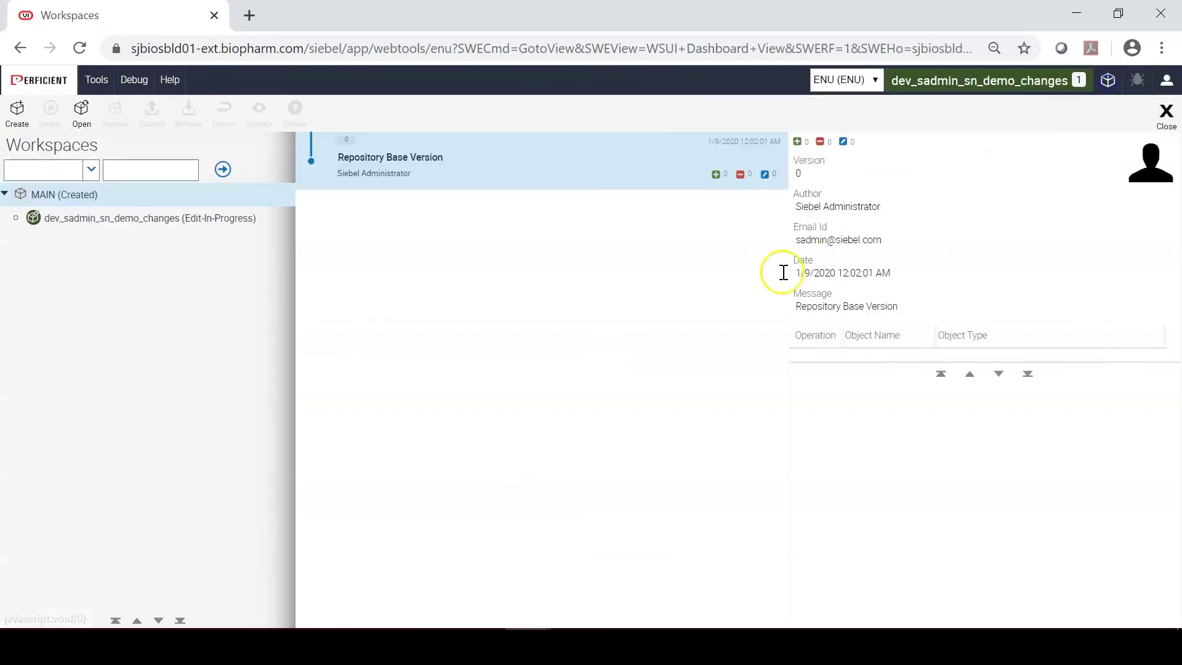
{"action": "mouse_move", "coordinate": [528, 628]}
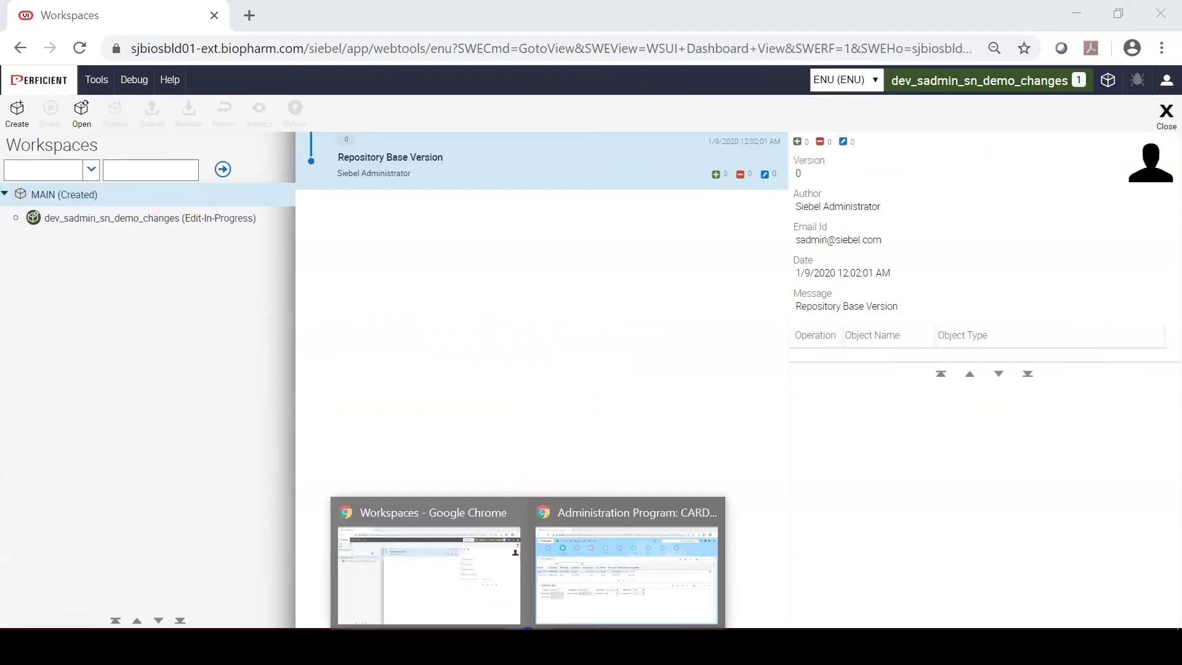
{"action": "left_click", "coordinate": [601, 609]}
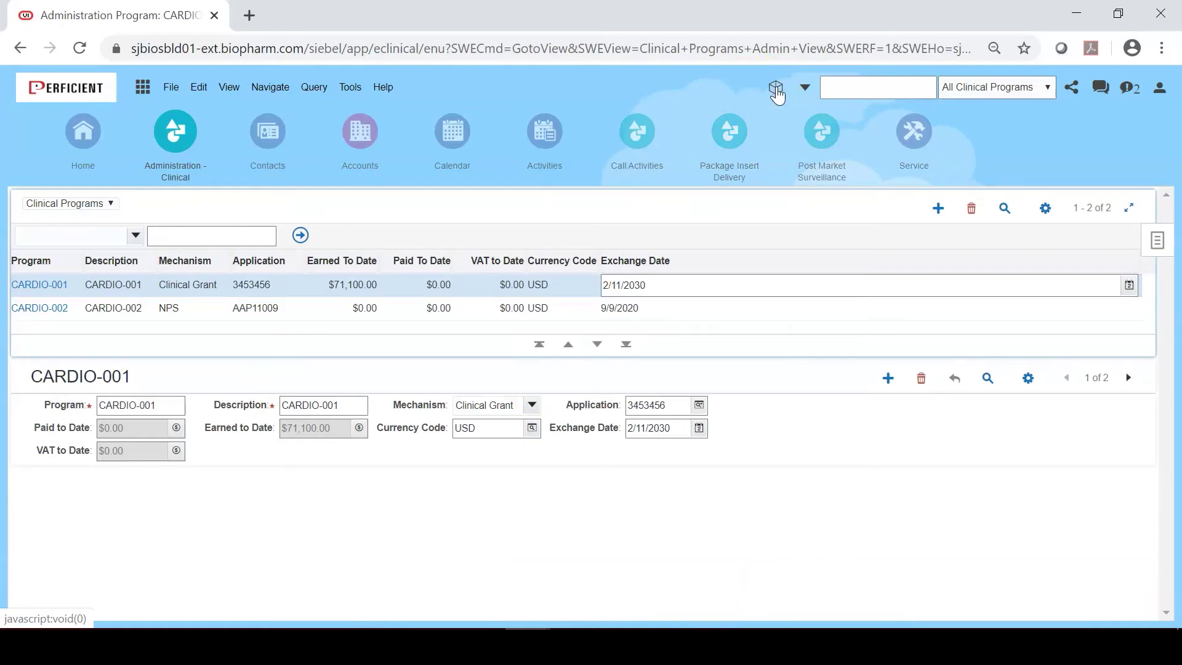
Open and inspect the dev_sadmin_sn_demo_changes workspace in the client, then close the dashboard.
{"action": "left_click", "coordinate": [776, 90]}
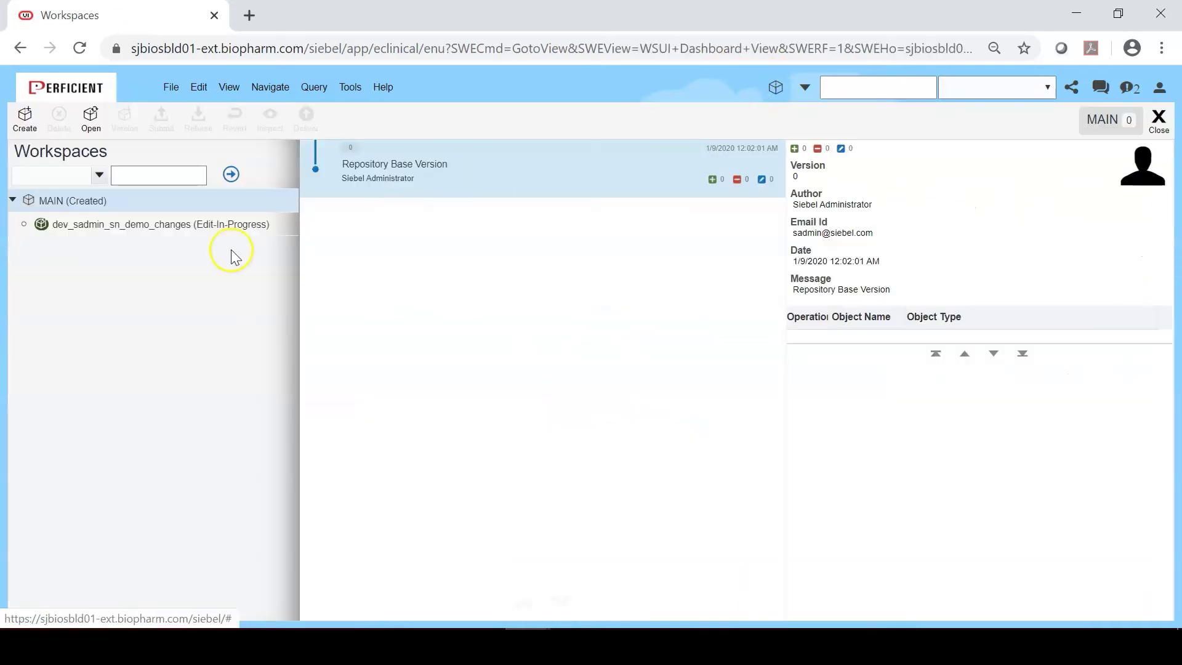
{"action": "left_click", "coordinate": [136, 223]}
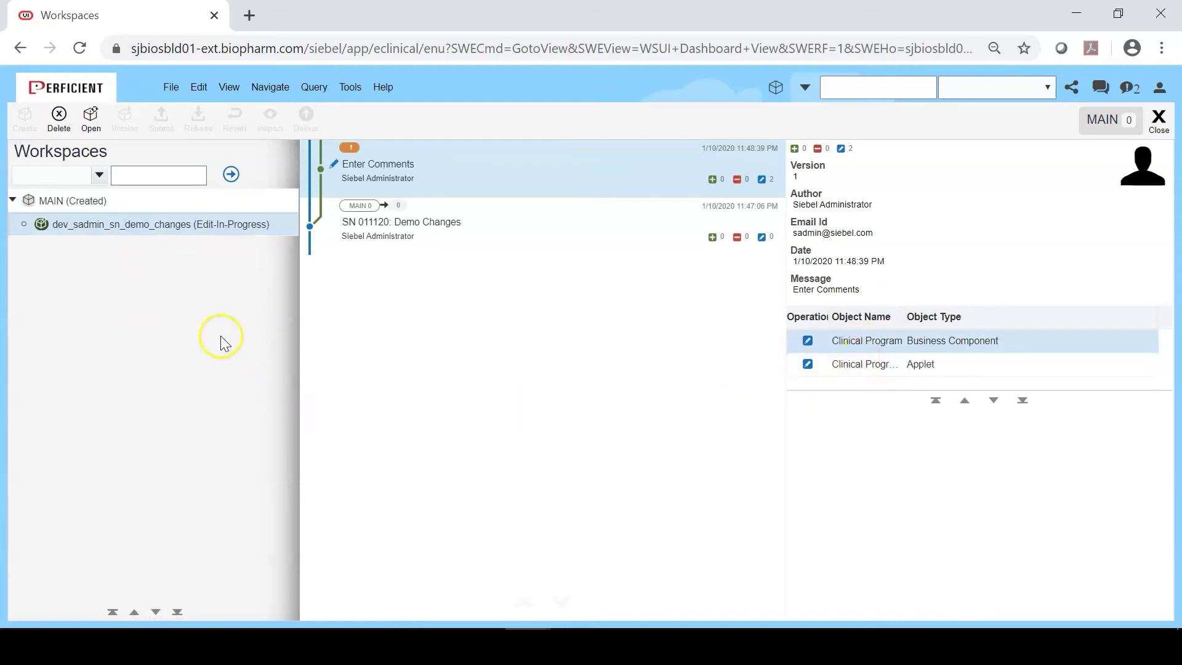
{"action": "left_click", "coordinate": [89, 122]}
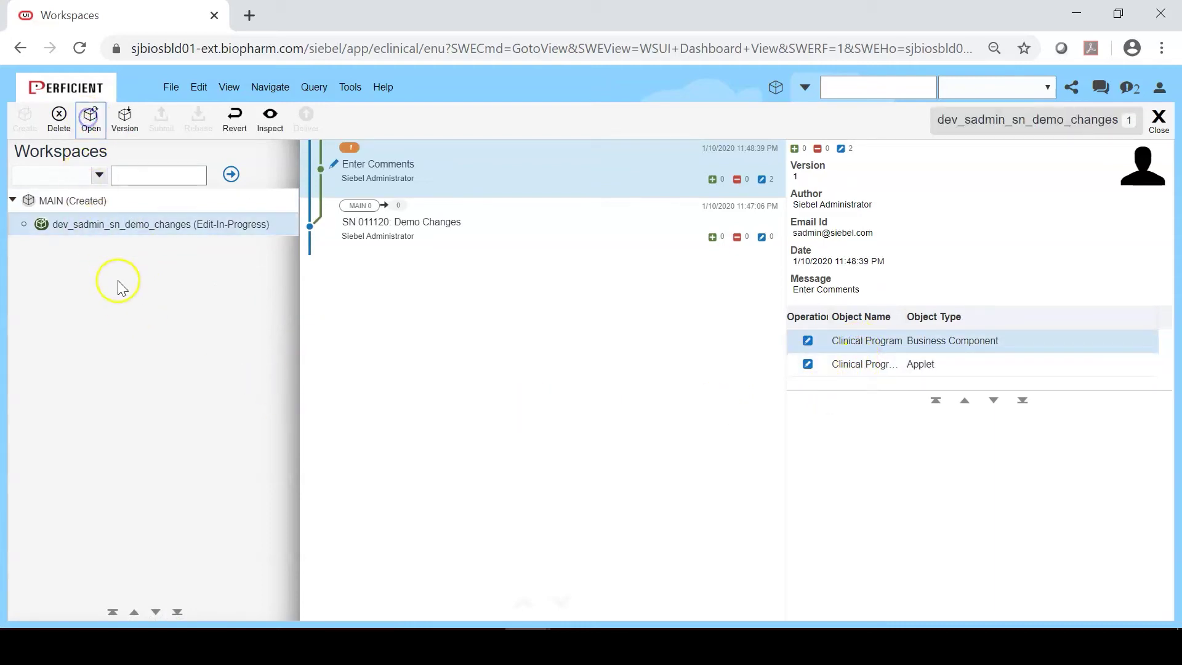
{"action": "left_click", "coordinate": [269, 118]}
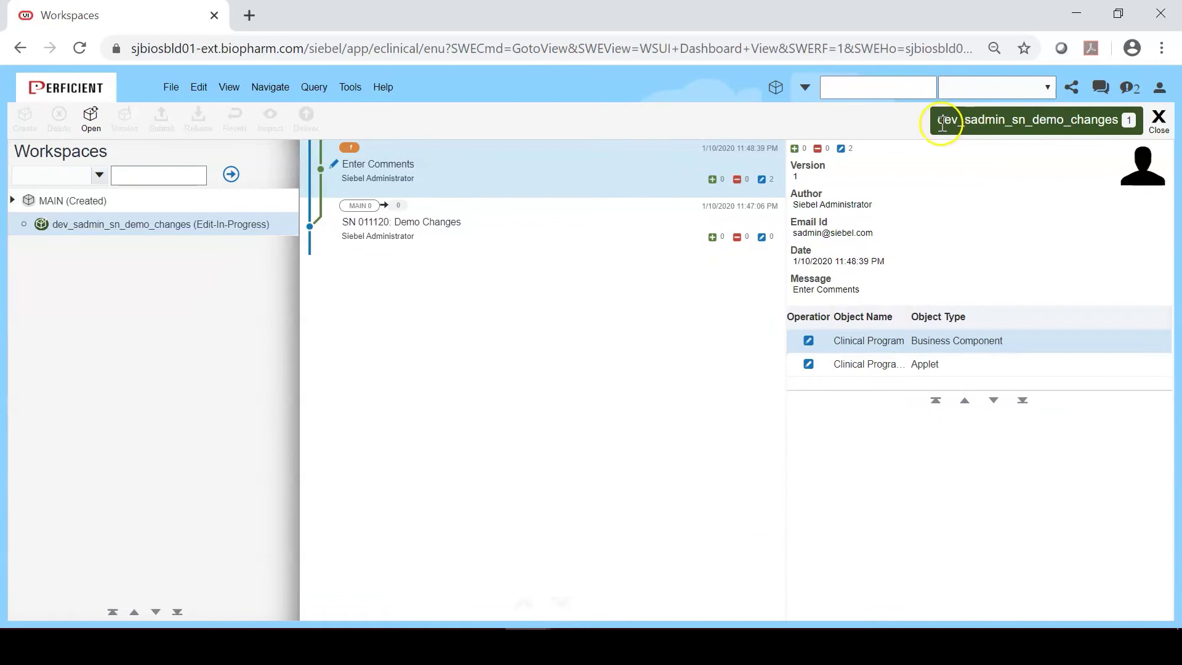
{"action": "left_click_drag", "start_coordinate": [939, 124], "coordinate": [1114, 123]}
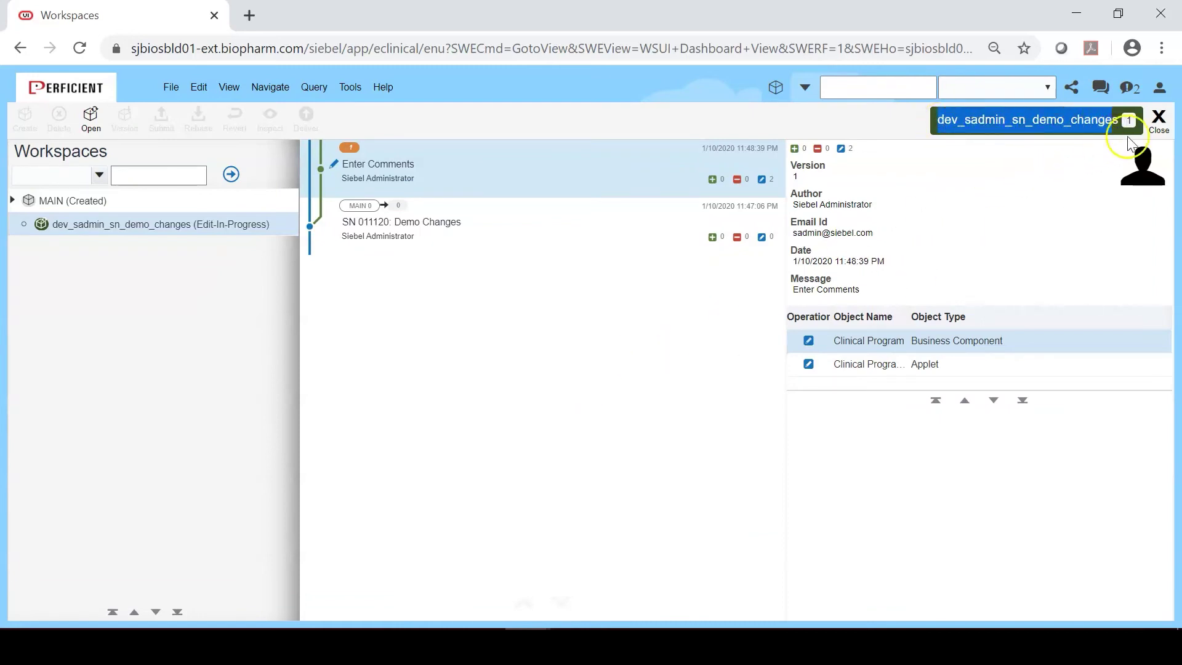
{"action": "left_click", "coordinate": [1161, 119]}
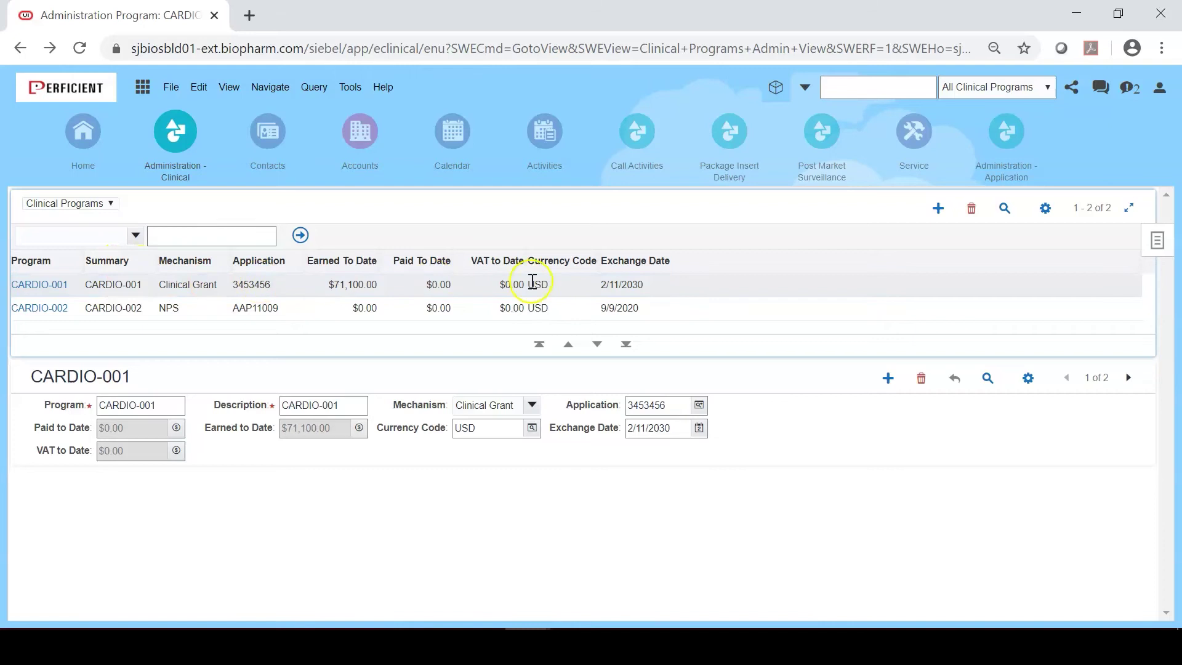
Change CARDIO-001's Exchange Date to 2/11/2031 and dismiss the later-than-today validation alert.
{"action": "left_click", "coordinate": [650, 284]}
{"action": "left_click", "coordinate": [663, 285]}
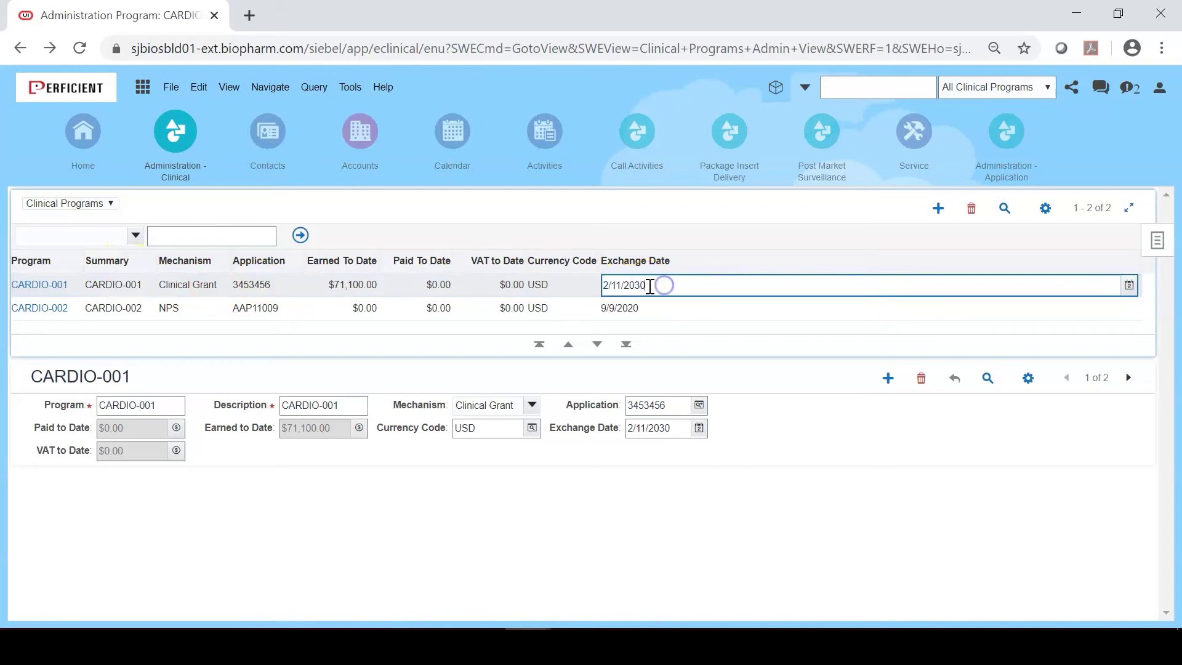
{"action": "type", "text": "1"}
{"action": "left_click", "coordinate": [652, 307]}
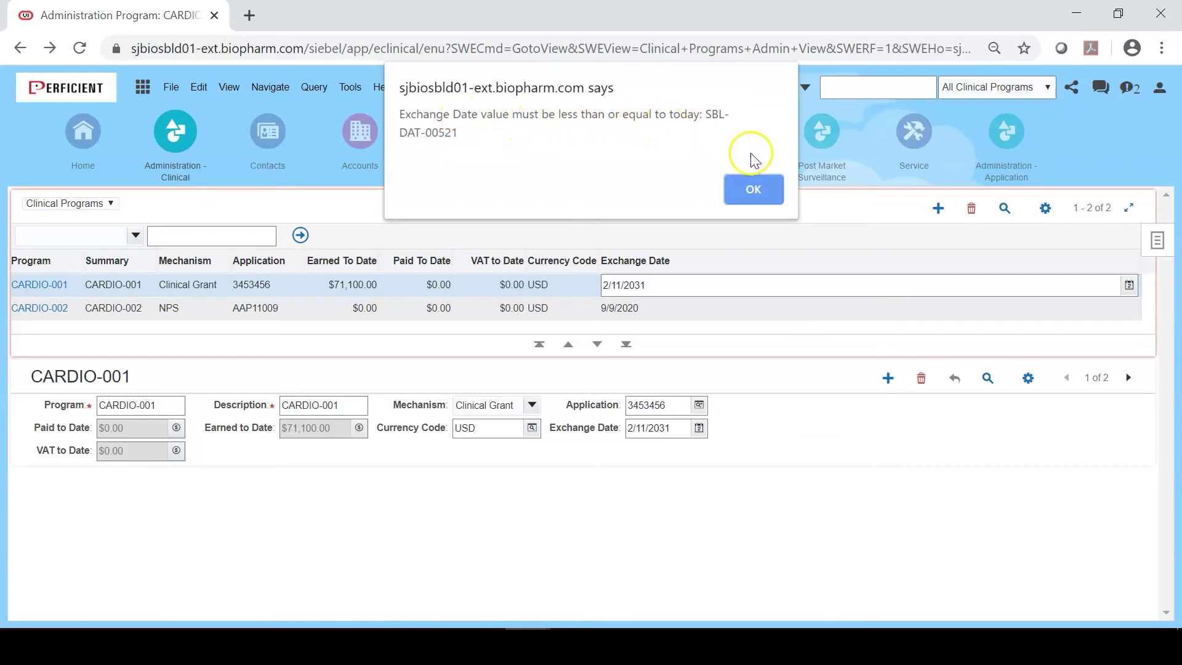
{"action": "left_click", "coordinate": [768, 188]}
Correct CARDIO-001's Exchange Date to 2/11/2019 after the alert reappears.
{"action": "left_click", "coordinate": [628, 308]}
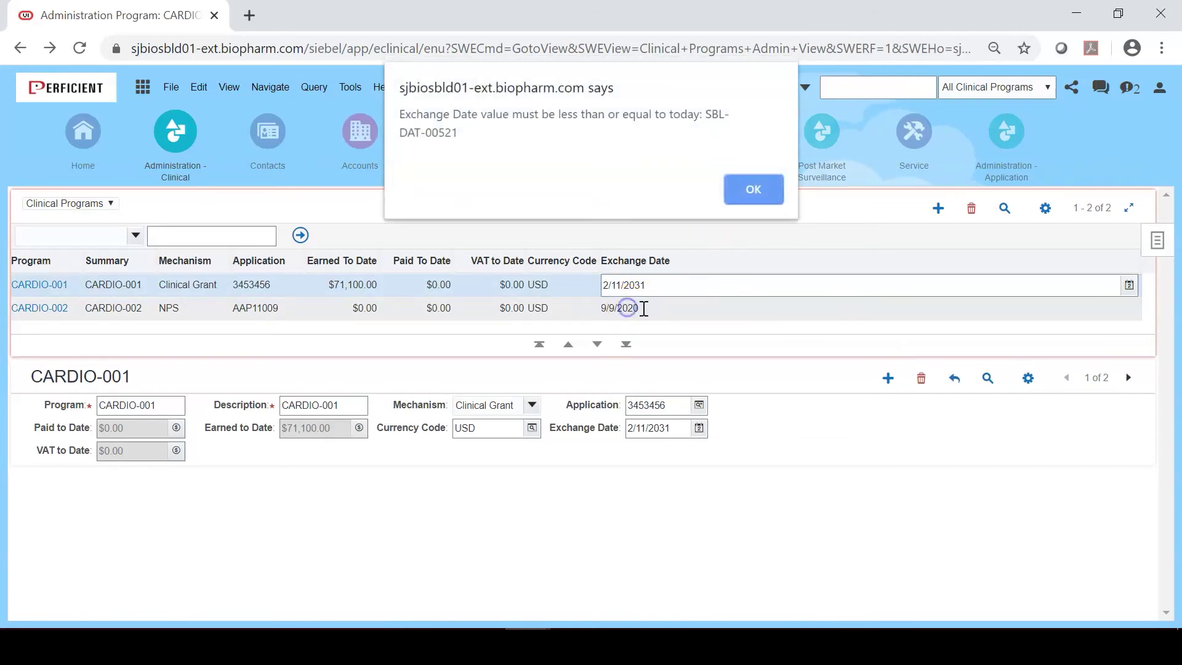
{"action": "left_click", "coordinate": [756, 192]}
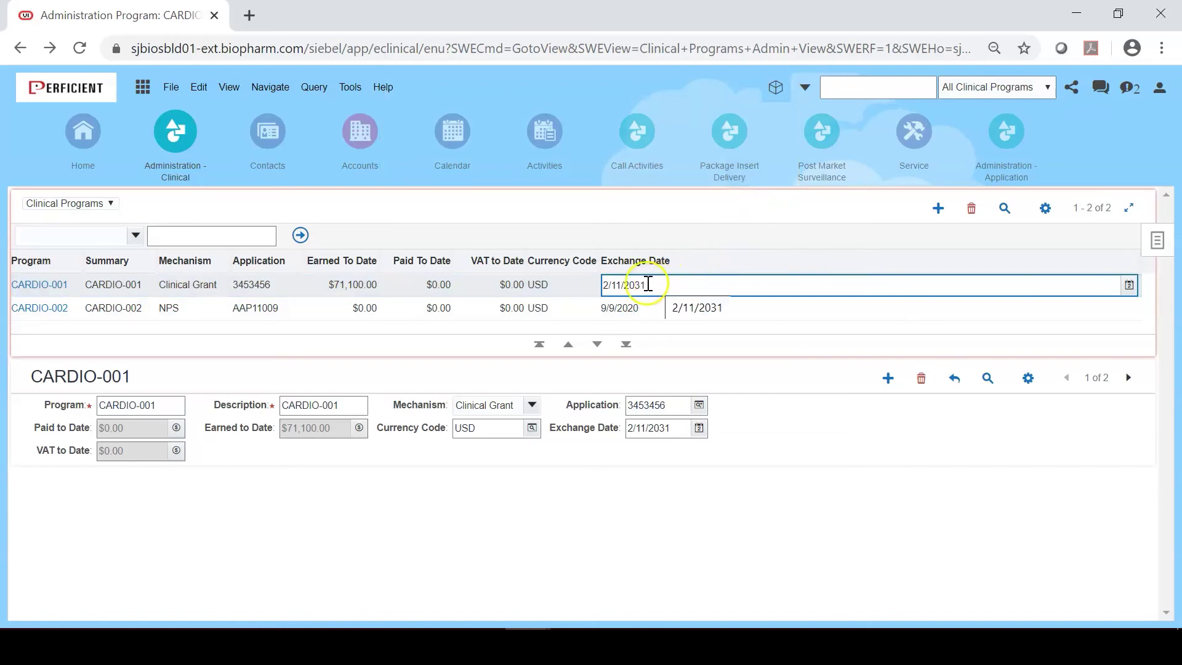
{"action": "left_click_drag", "start_coordinate": [635, 286], "coordinate": [654, 292]}
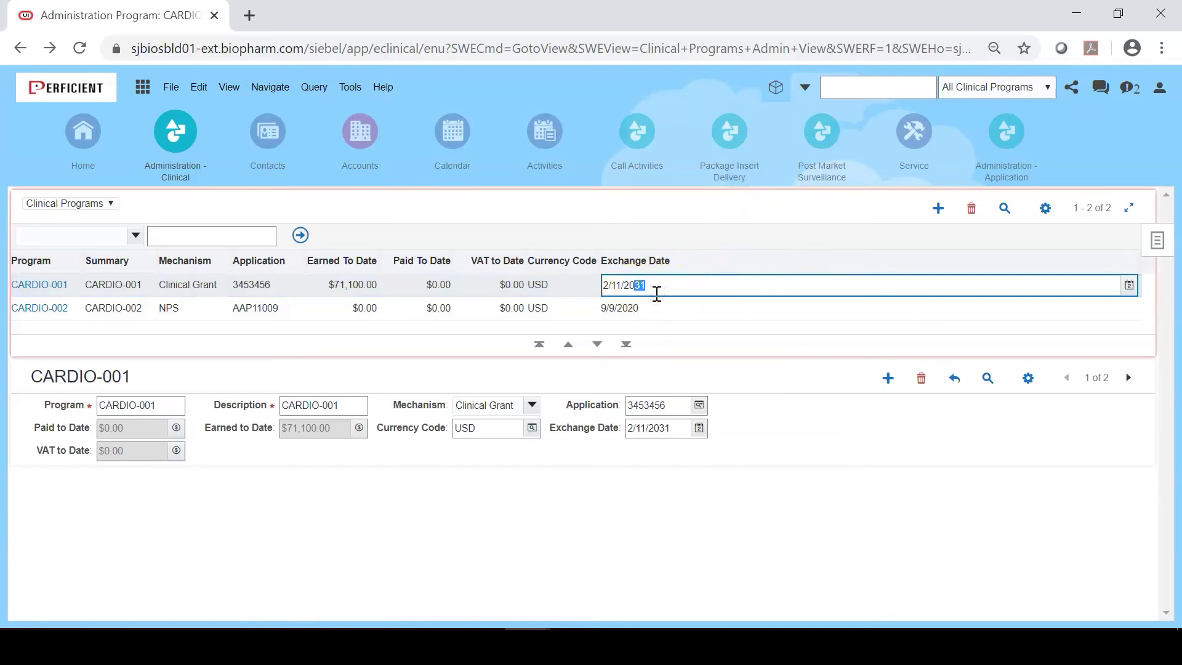
{"action": "left_click", "coordinate": [625, 306]}
Enter 9/9/2021 as CARDIO-002's Exchange Date and dismiss the resulting date validation alert.
{"action": "left_click", "coordinate": [626, 300]}
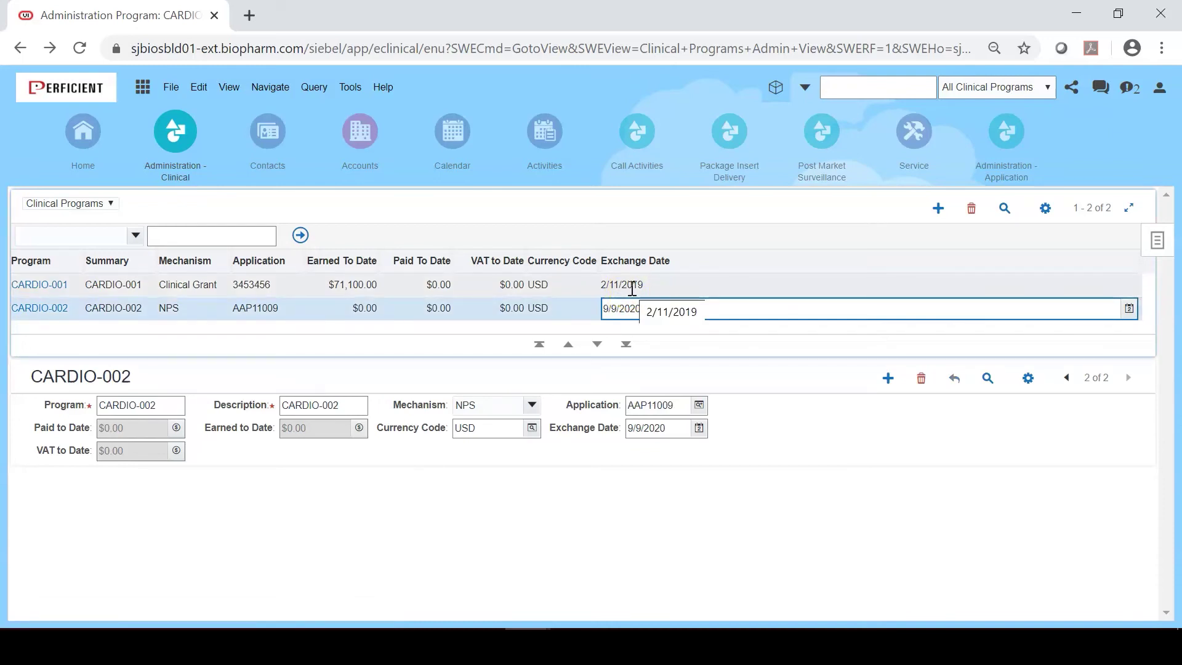
{"action": "left_click", "coordinate": [632, 286]}
{"action": "left_click", "coordinate": [644, 308]}
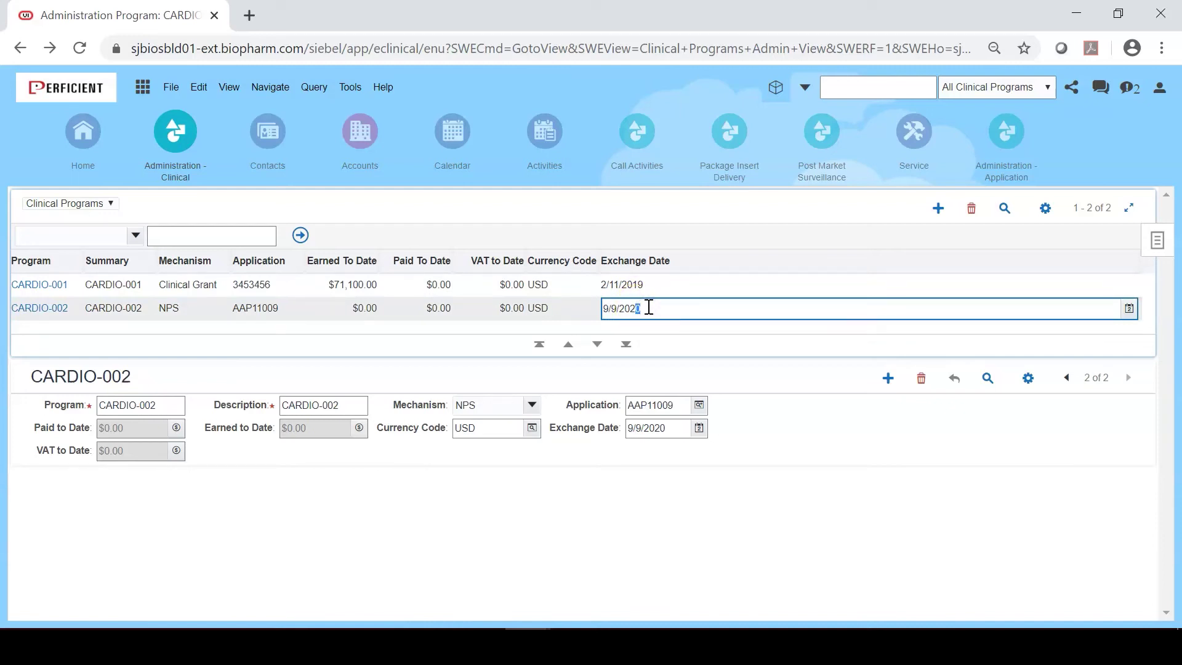
{"action": "left_click", "coordinate": [656, 285]}
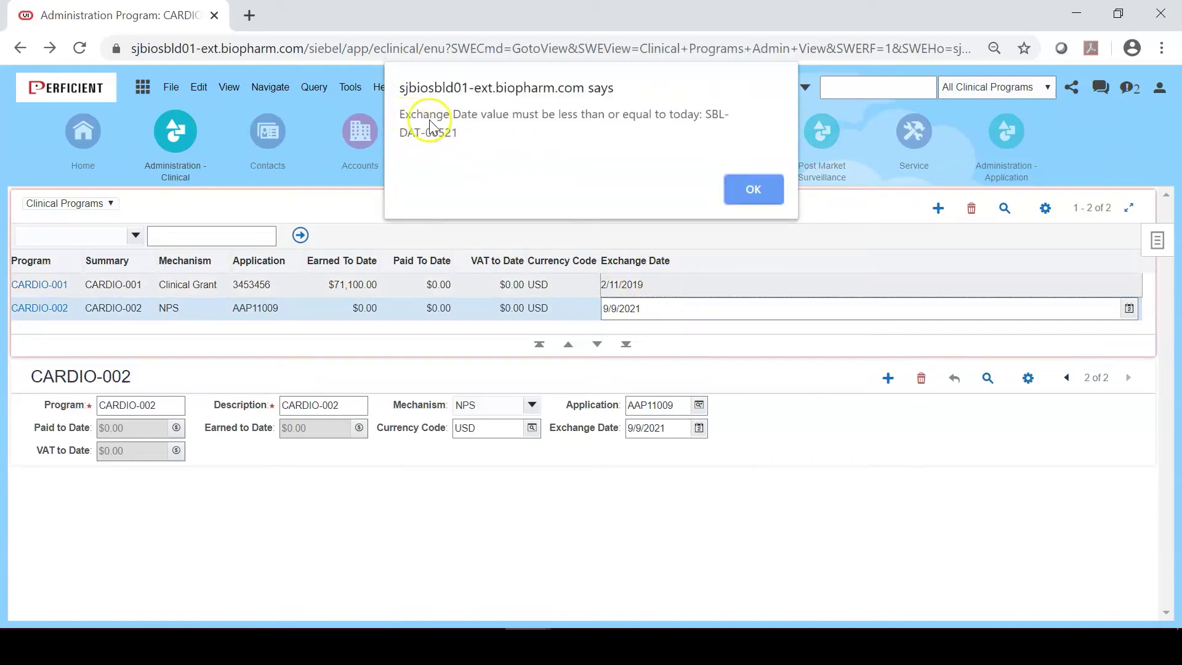
{"action": "left_click", "coordinate": [751, 197]}
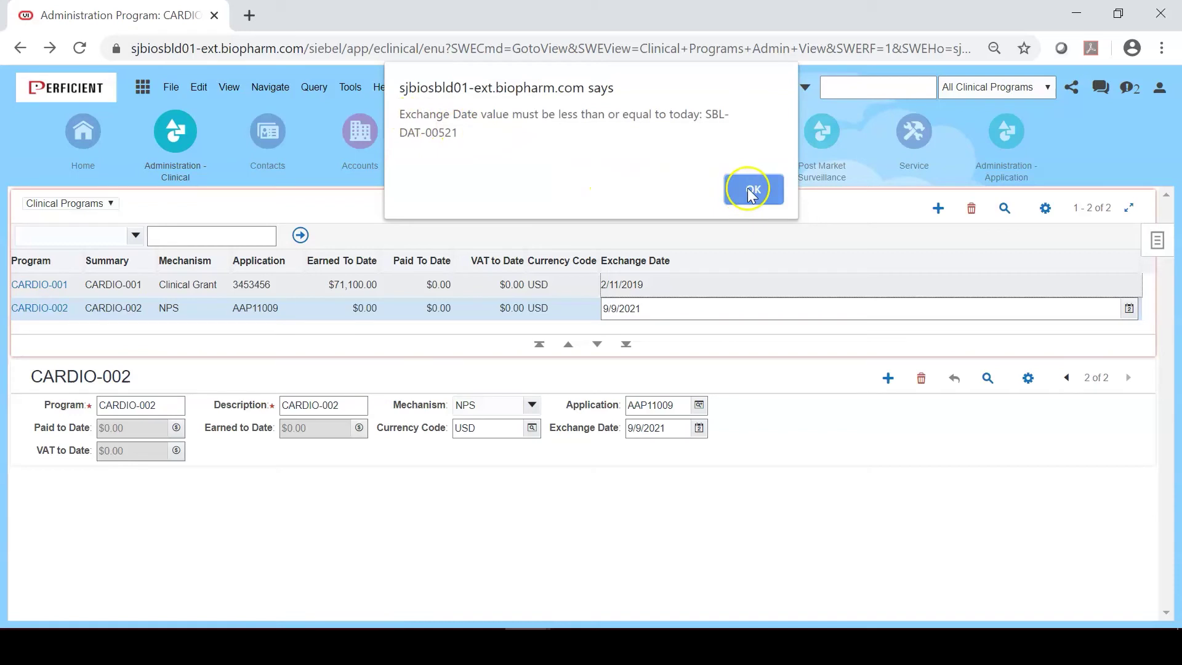
{"action": "left_click", "coordinate": [628, 309]}
Change CARDIO-002's Exchange Date year to give 9/9/2019 and finish editing.
{"action": "left_click_drag", "start_coordinate": [627, 308], "coordinate": [644, 309]}
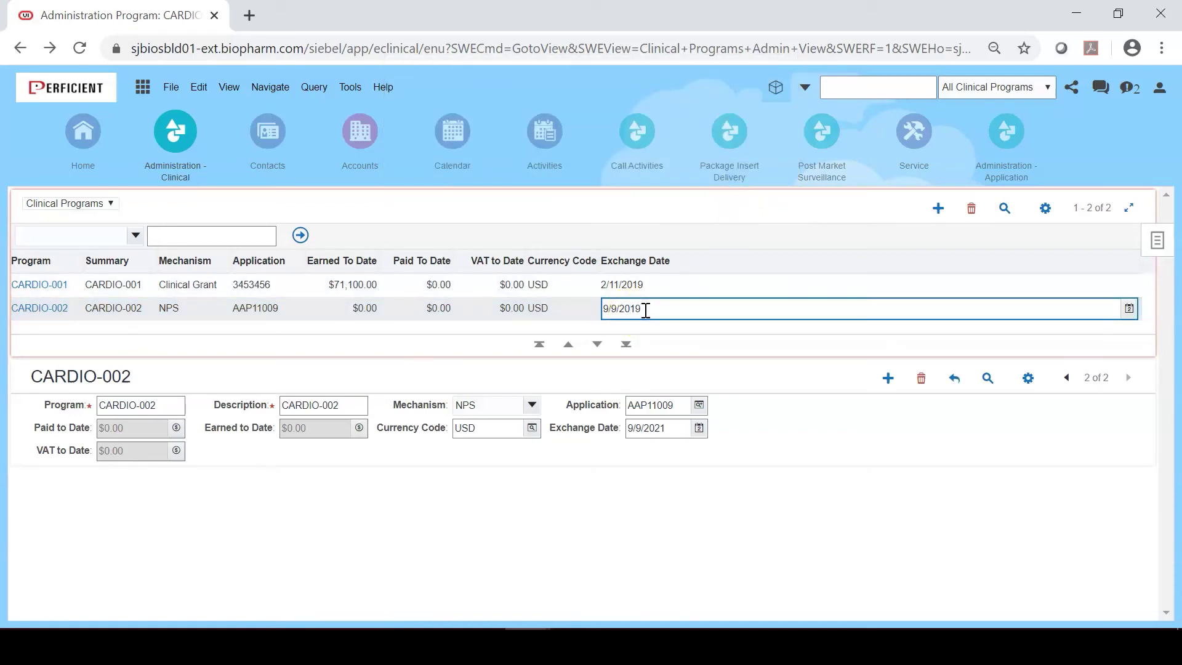
{"action": "left_click", "coordinate": [691, 285]}
{"action": "left_click", "coordinate": [667, 309]}
{"action": "left_click", "coordinate": [662, 284]}
{"action": "left_click", "coordinate": [451, 546]}
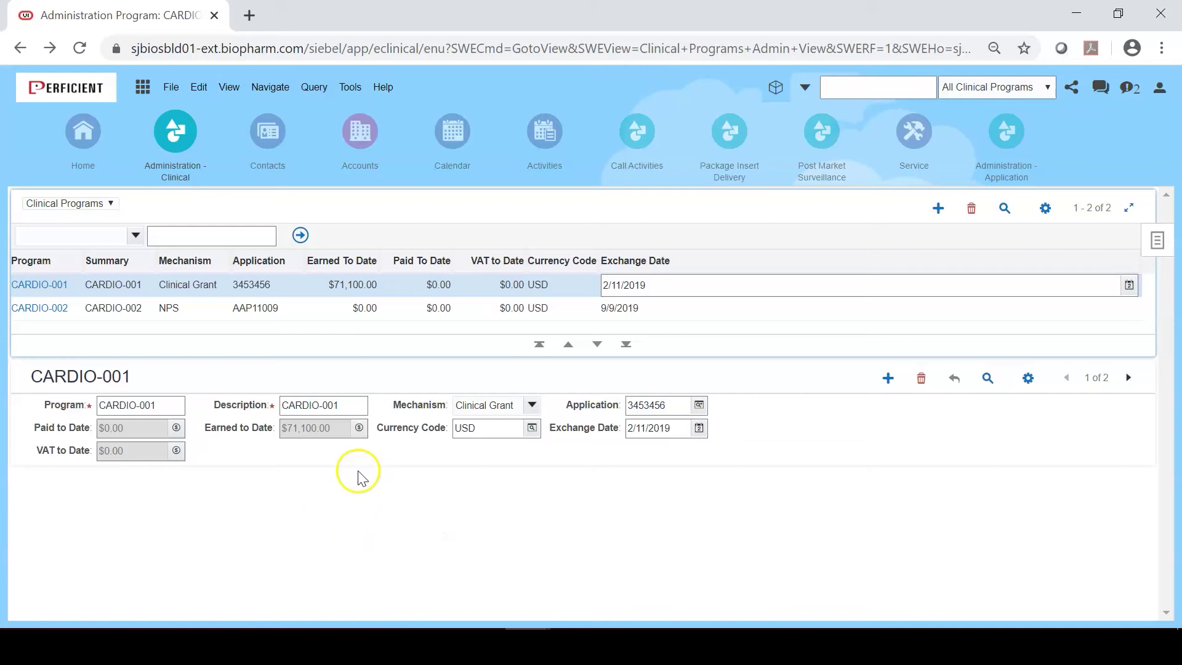
Switch the client from the demo workspace to MAIN and return to Clinical Programs.
{"action": "mouse_move", "coordinate": [523, 644]}
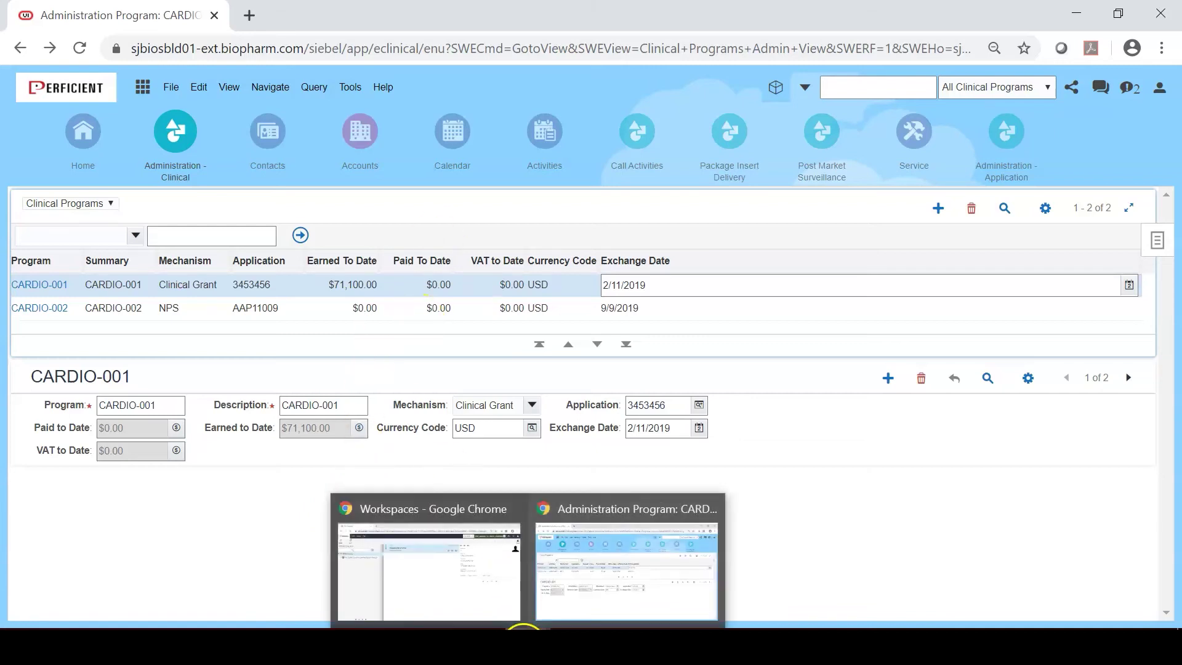
{"action": "left_click", "coordinate": [775, 86]}
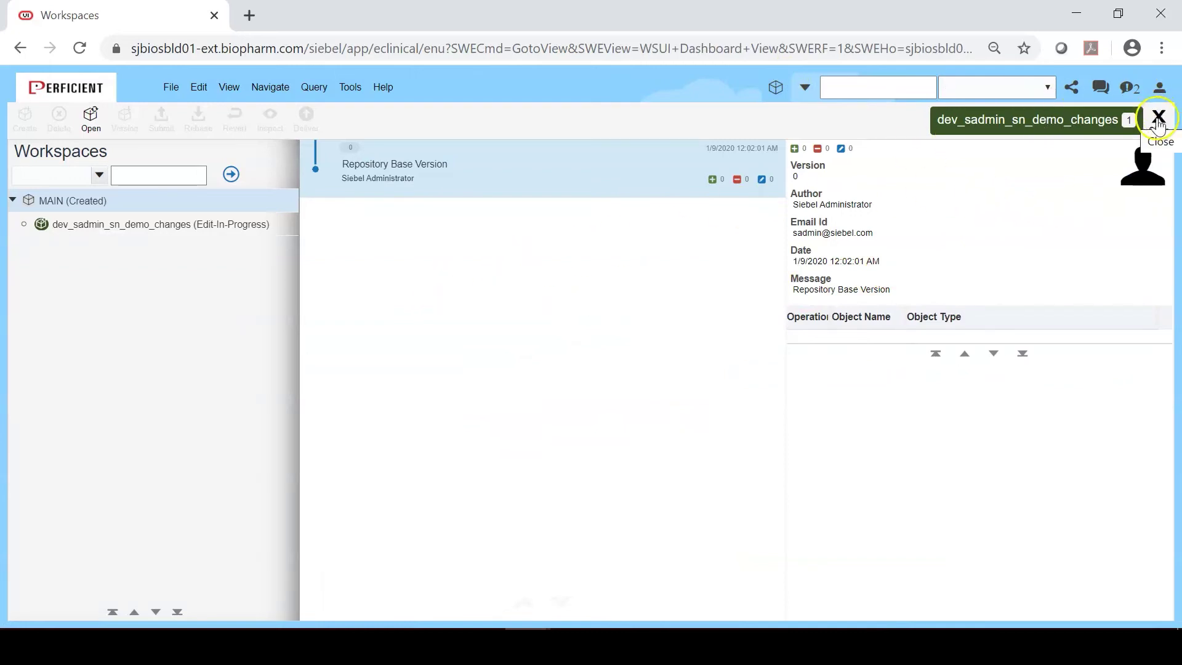
{"action": "left_click", "coordinate": [92, 114]}
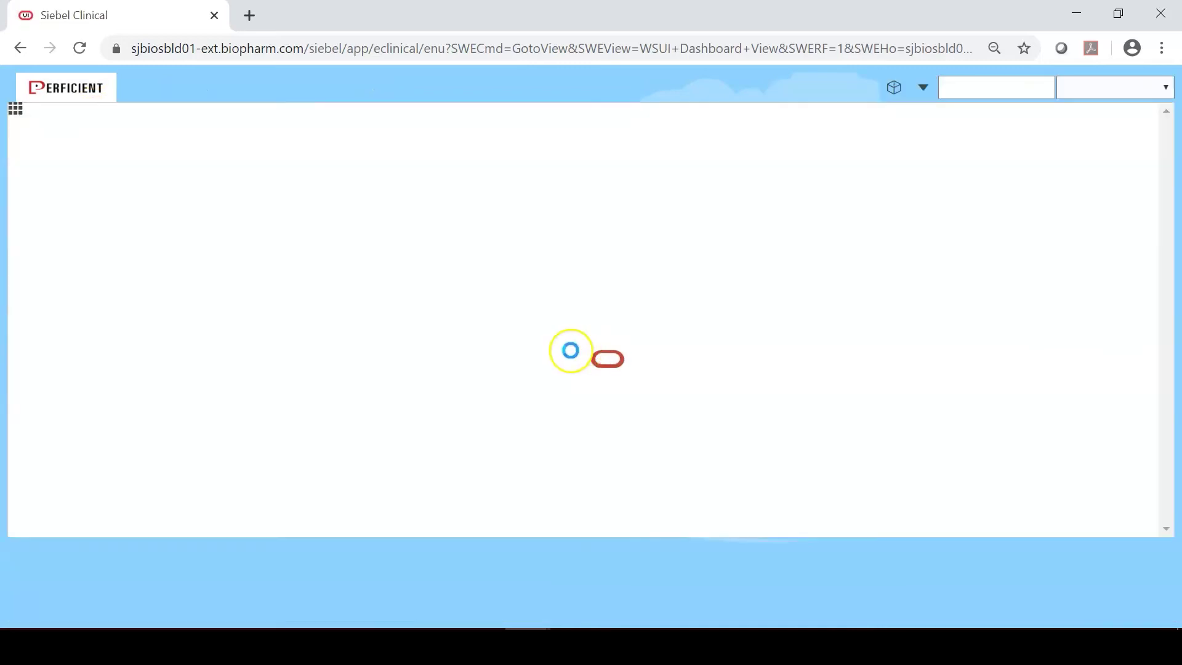
{"action": "left_click", "coordinate": [1157, 116]}
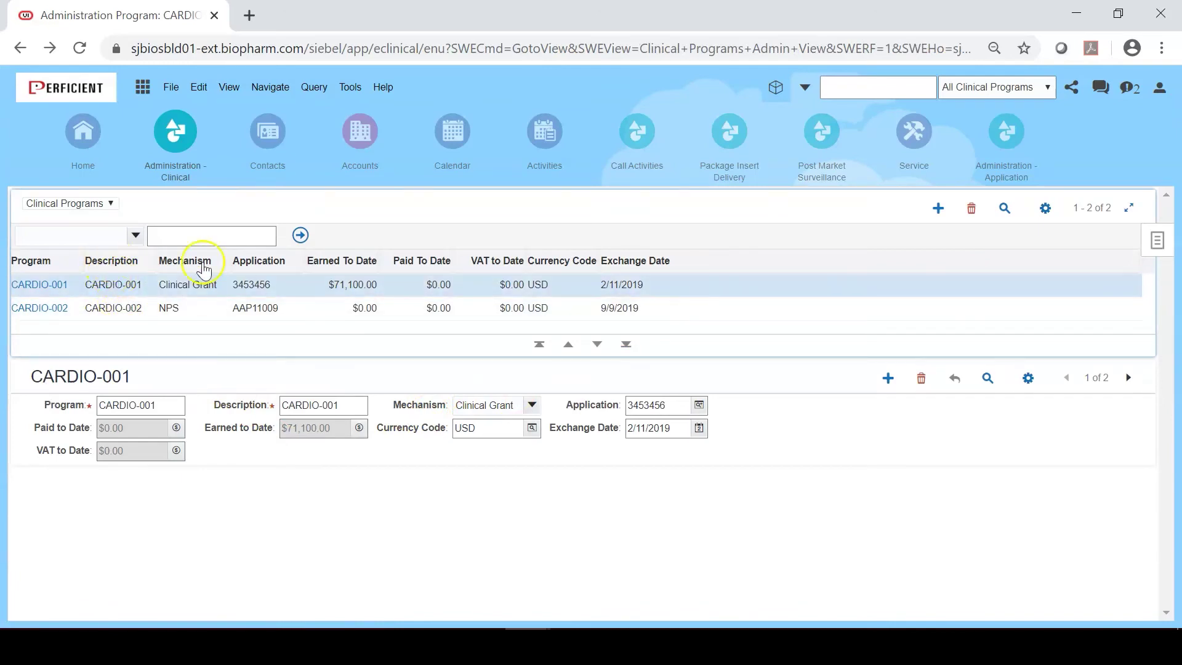
Check the CARDIO-001 and CARDIO-002 Exchange Date cells, then bring the Web Tools Workspaces window forward.
{"action": "left_click", "coordinate": [112, 282]}
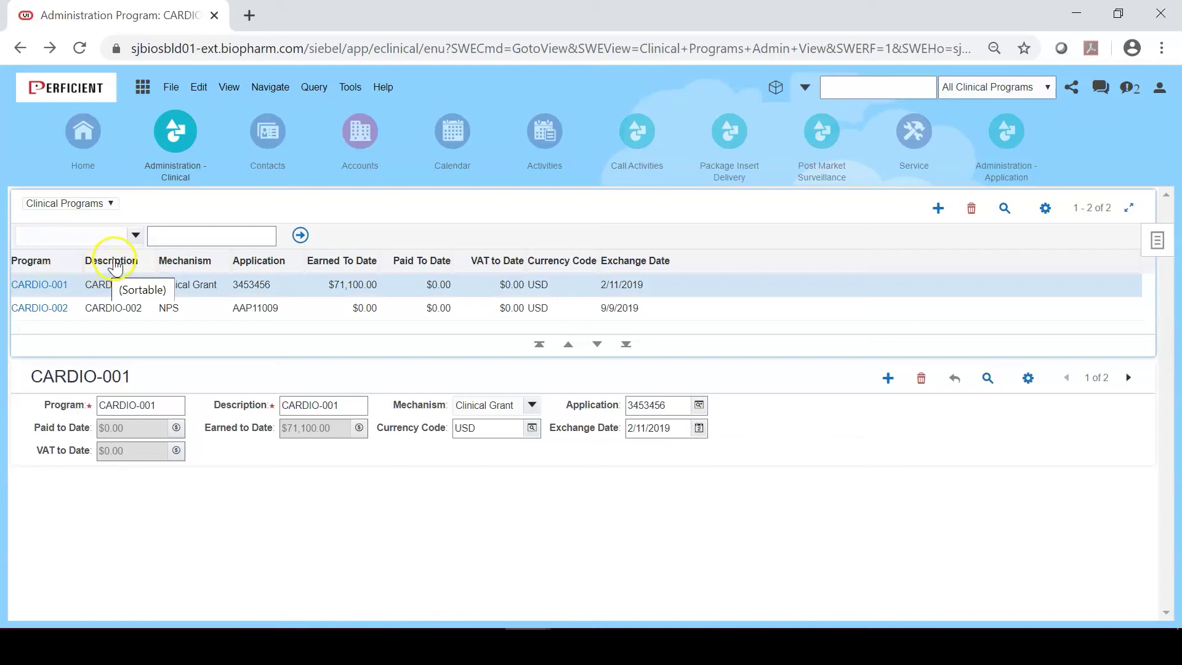
{"action": "left_click", "coordinate": [662, 282]}
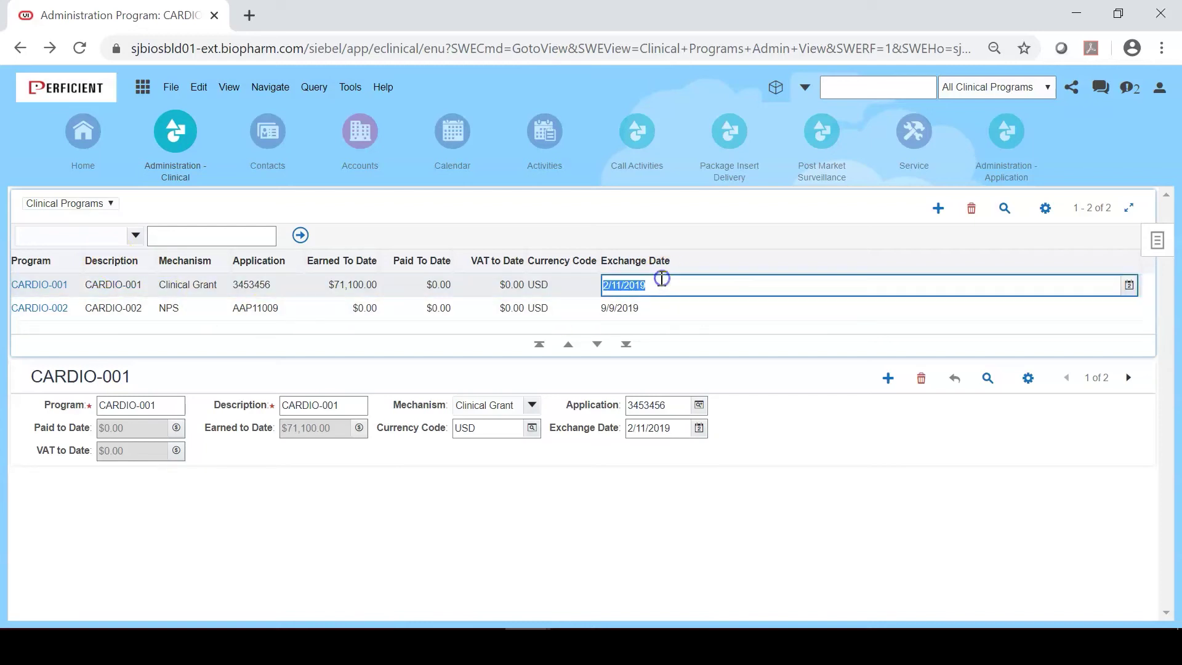
{"action": "left_click", "coordinate": [650, 308]}
{"action": "left_click", "coordinate": [658, 289]}
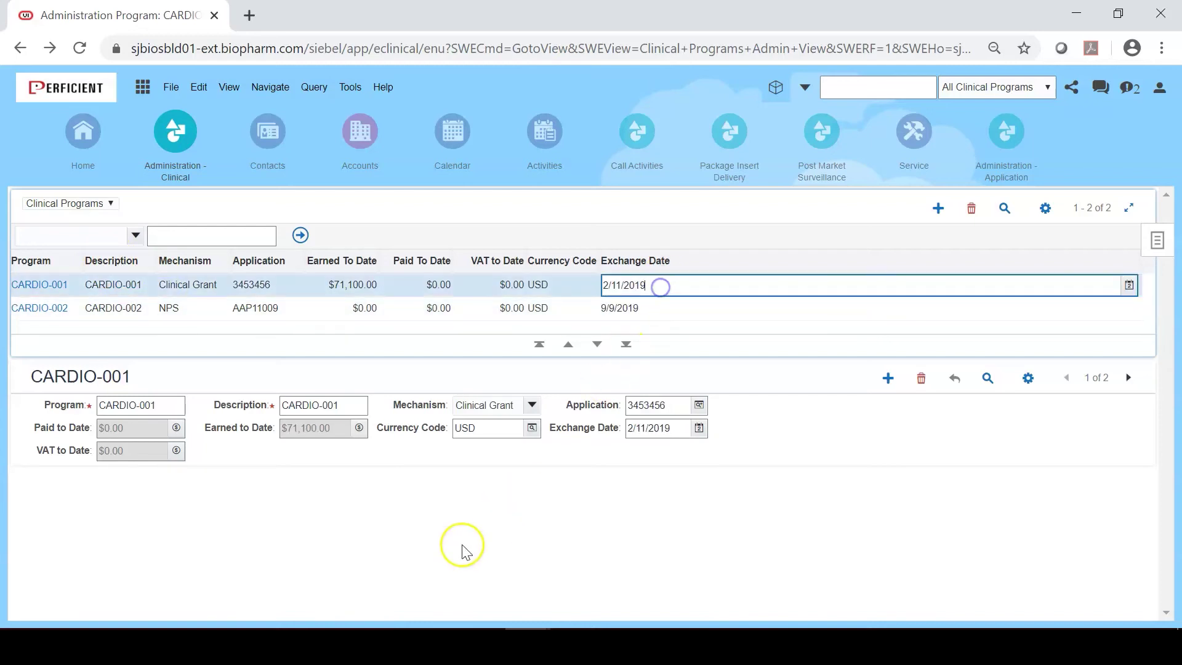
{"action": "left_click", "coordinate": [520, 626]}
{"action": "left_click", "coordinate": [512, 608]}
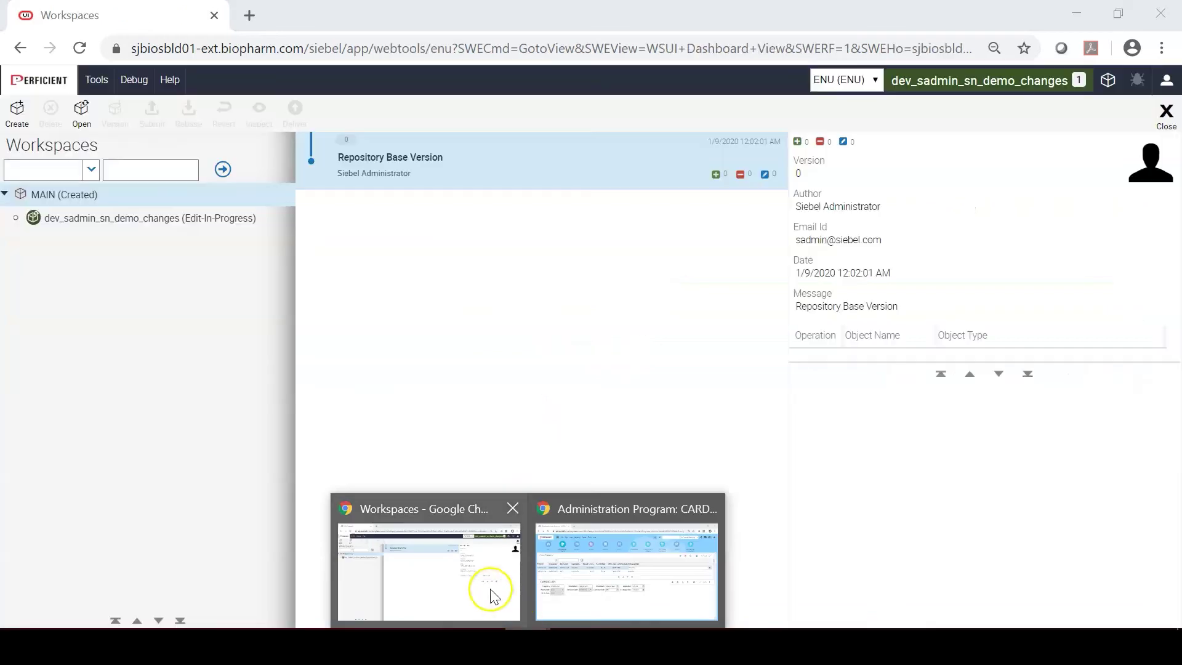
Create version 1 of dev_sadmin_sn_demo_changes with the comment 'SN 011120: Demo changes'.
{"action": "left_click", "coordinate": [138, 219]}
{"action": "left_click", "coordinate": [109, 220]}
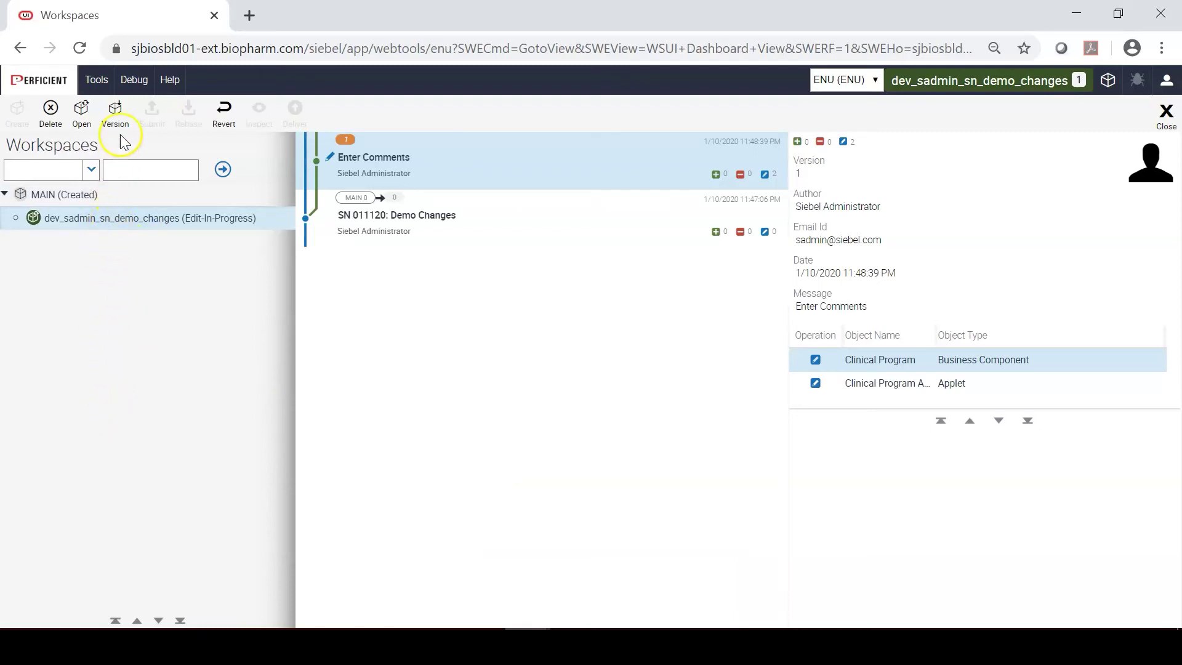
{"action": "left_click", "coordinate": [117, 112]}
{"action": "left_click", "coordinate": [578, 364]}
{"action": "type", "text": "SN"}
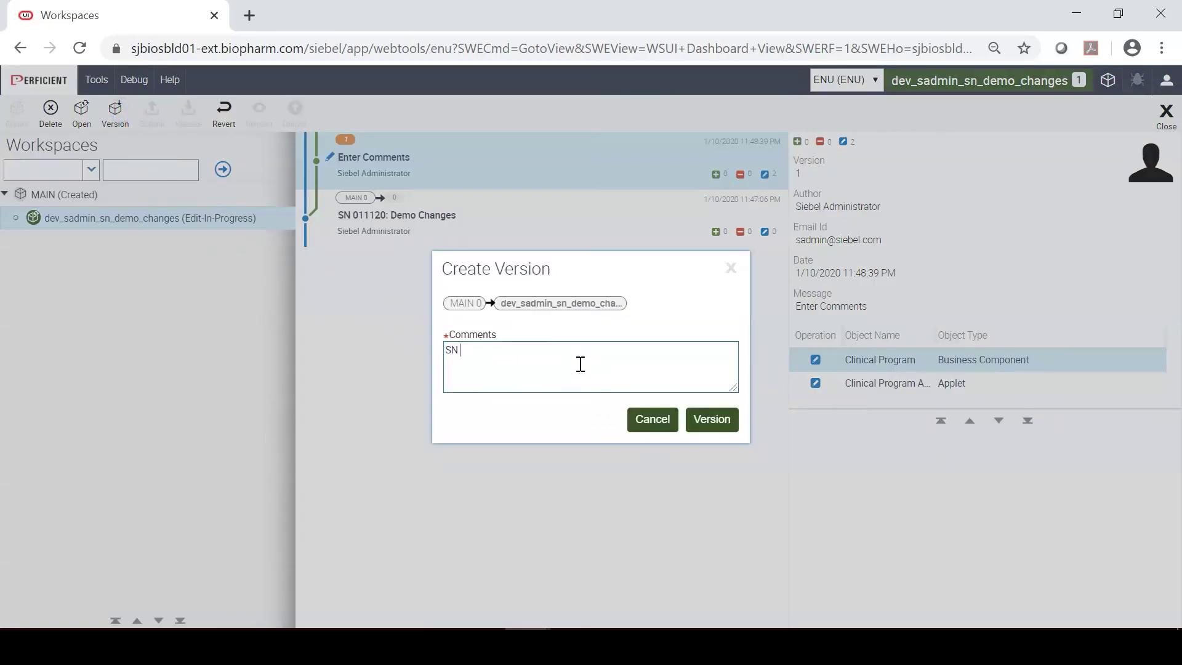
{"action": "type", "text": " 011120: Demo changes"}
{"action": "left_click", "coordinate": [708, 424]}
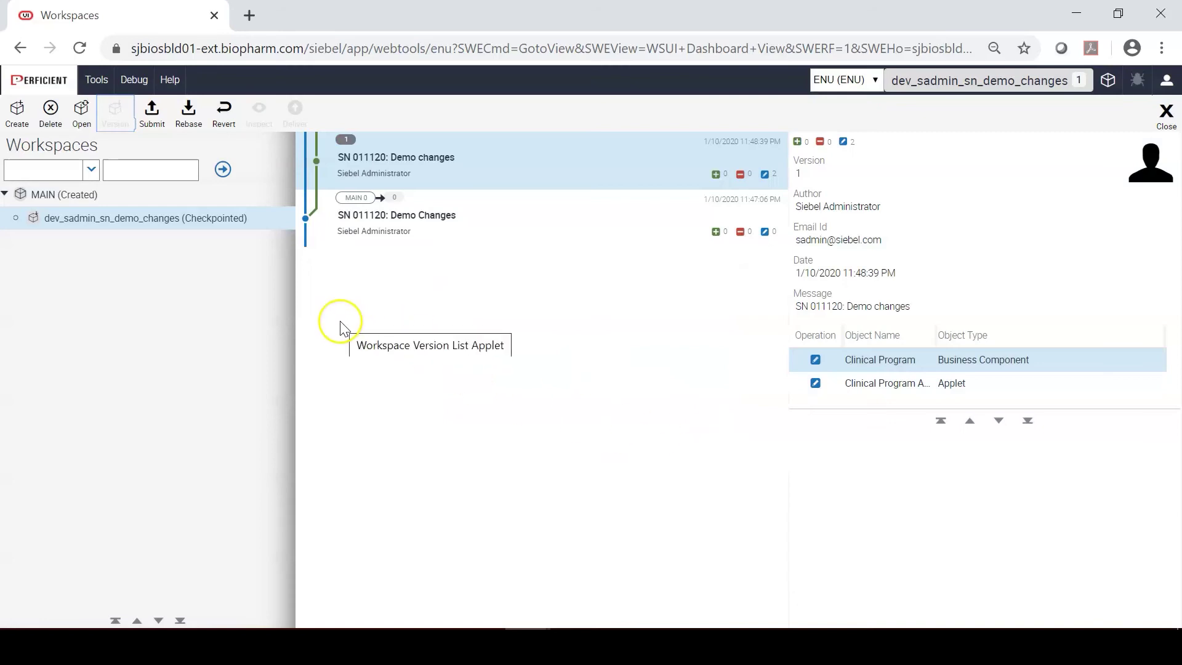
Submit the demo workspace and deliver it to MAIN with comment 'SN 01120: Demo Changes'.
{"action": "left_click", "coordinate": [153, 114]}
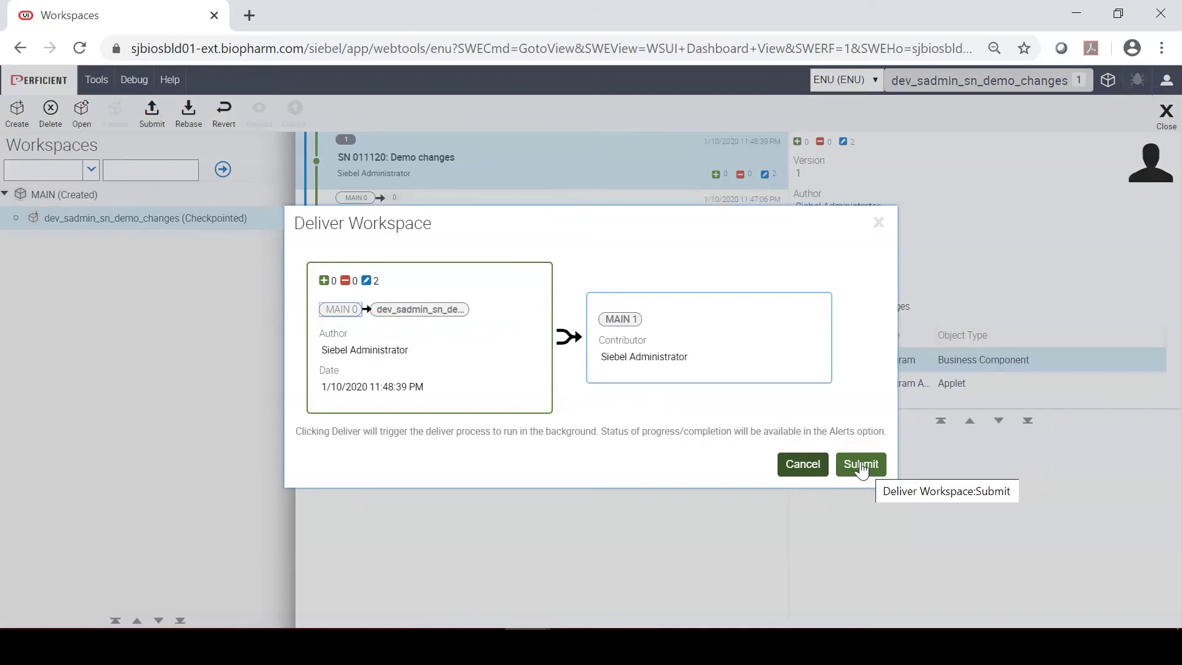
{"action": "left_click", "coordinate": [861, 464]}
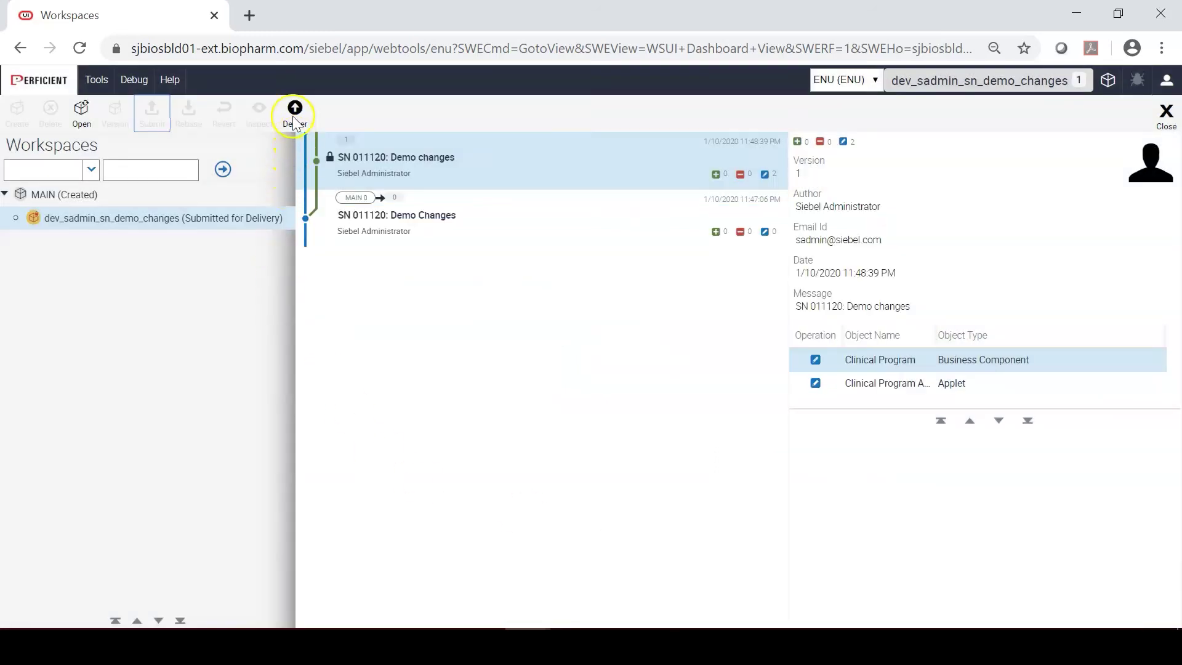
{"action": "left_click", "coordinate": [295, 112]}
{"action": "left_click", "coordinate": [406, 420]}
{"action": "type", "text": "SN"}
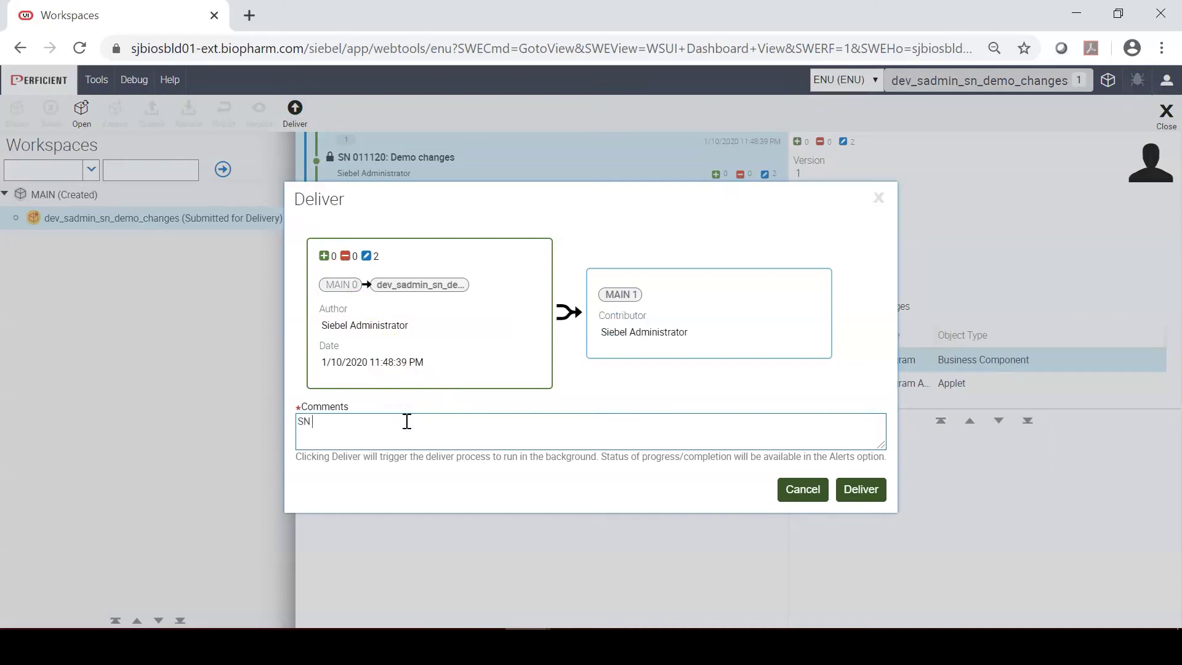
{"action": "type", "text": " 01120:"}
{"action": "type", "text": "Demo Changes"}
{"action": "left_click", "coordinate": [873, 490]}
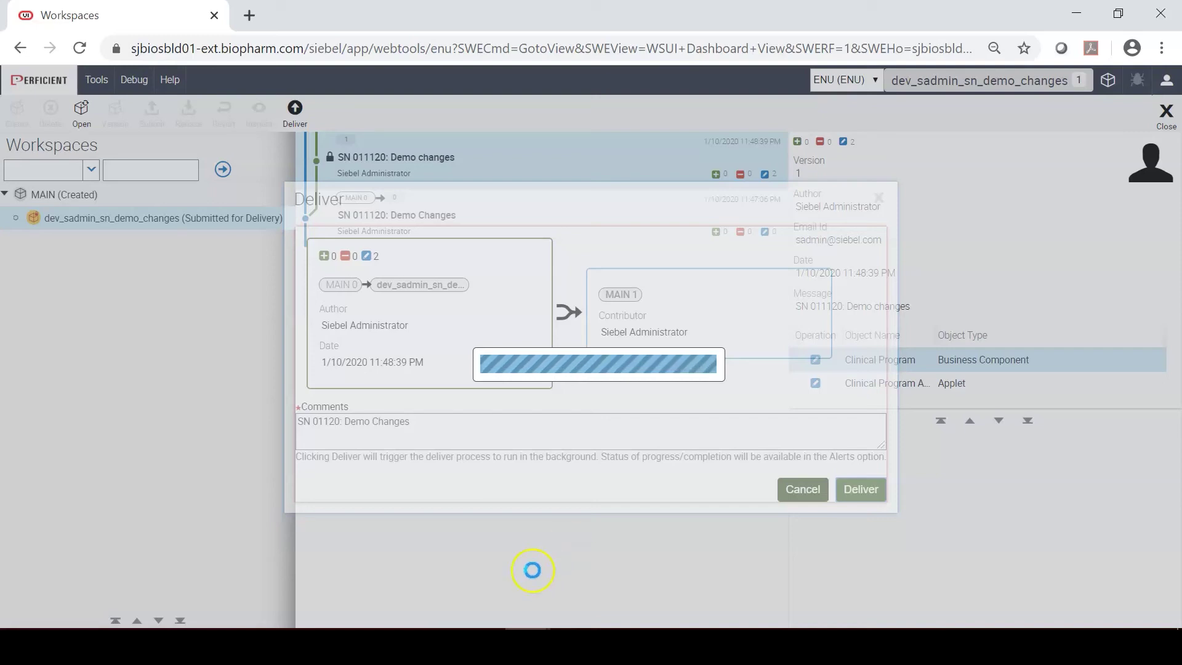
{"action": "mouse_move", "coordinate": [431, 622]}
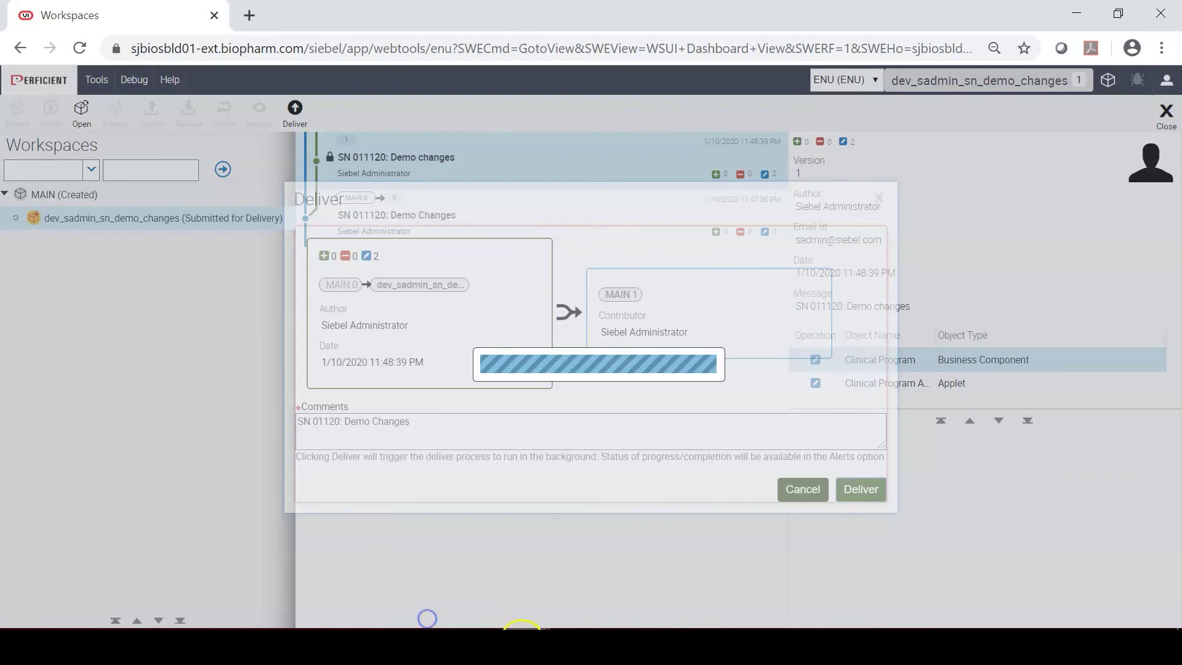
{"action": "left_click", "coordinate": [625, 609]}
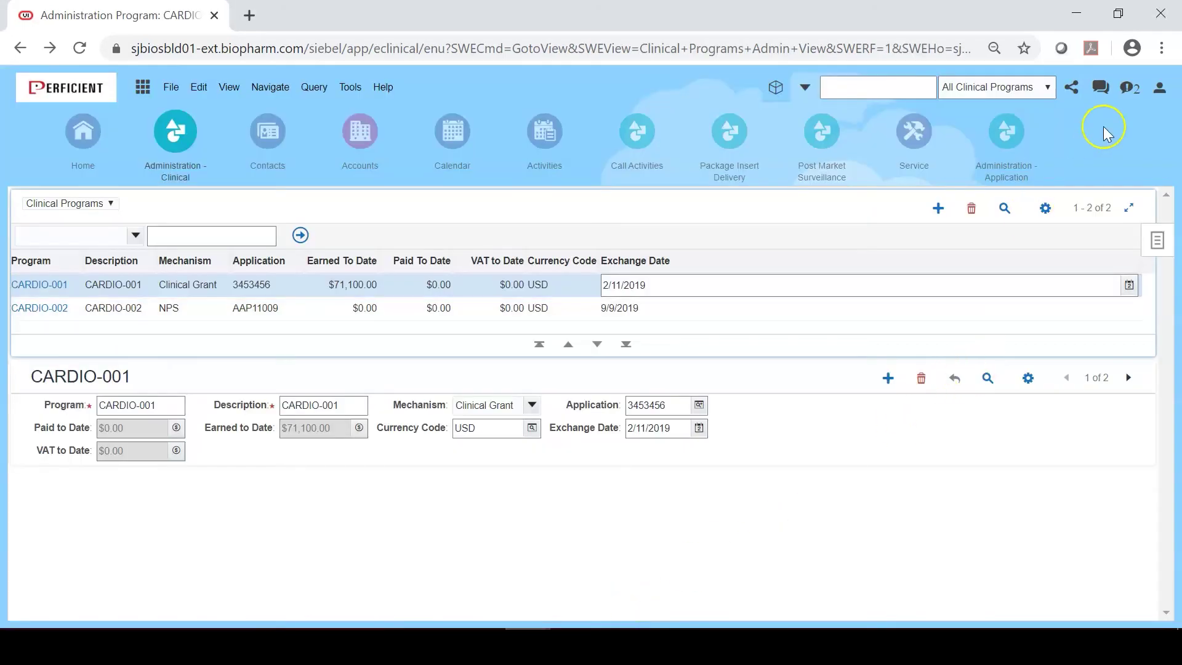
Refresh the Siebel Clinical page from the user menu, then return to the Workspaces window.
{"action": "left_click", "coordinate": [1159, 87]}
{"action": "left_click", "coordinate": [1134, 185]}
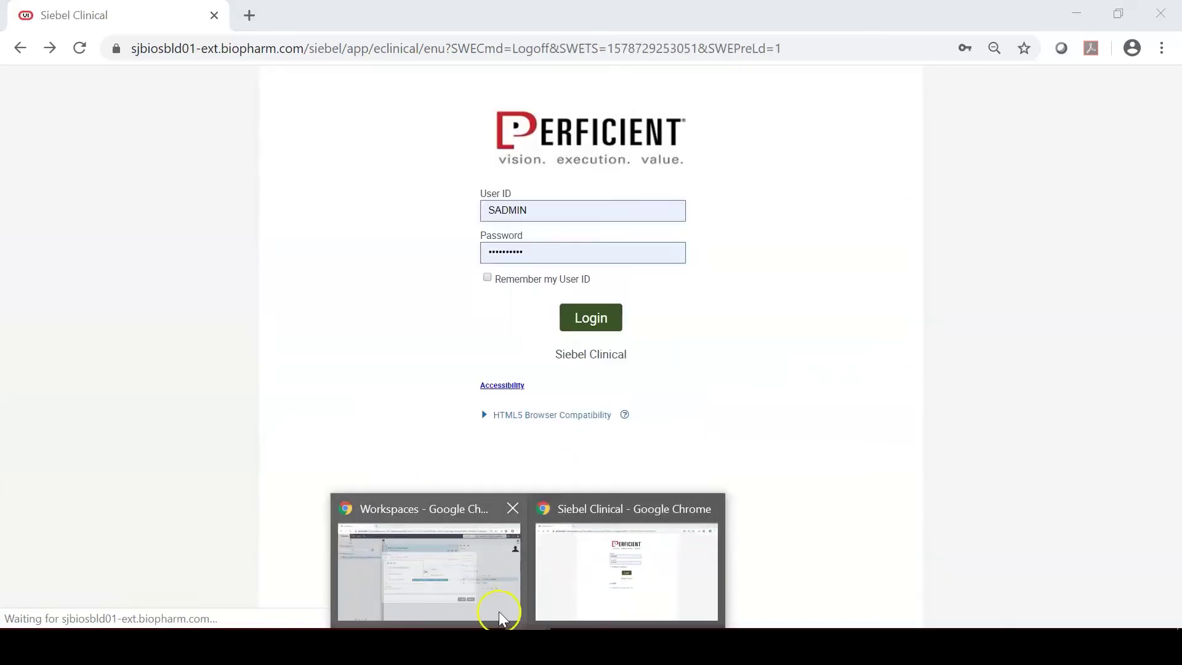
{"action": "left_click", "coordinate": [500, 619]}
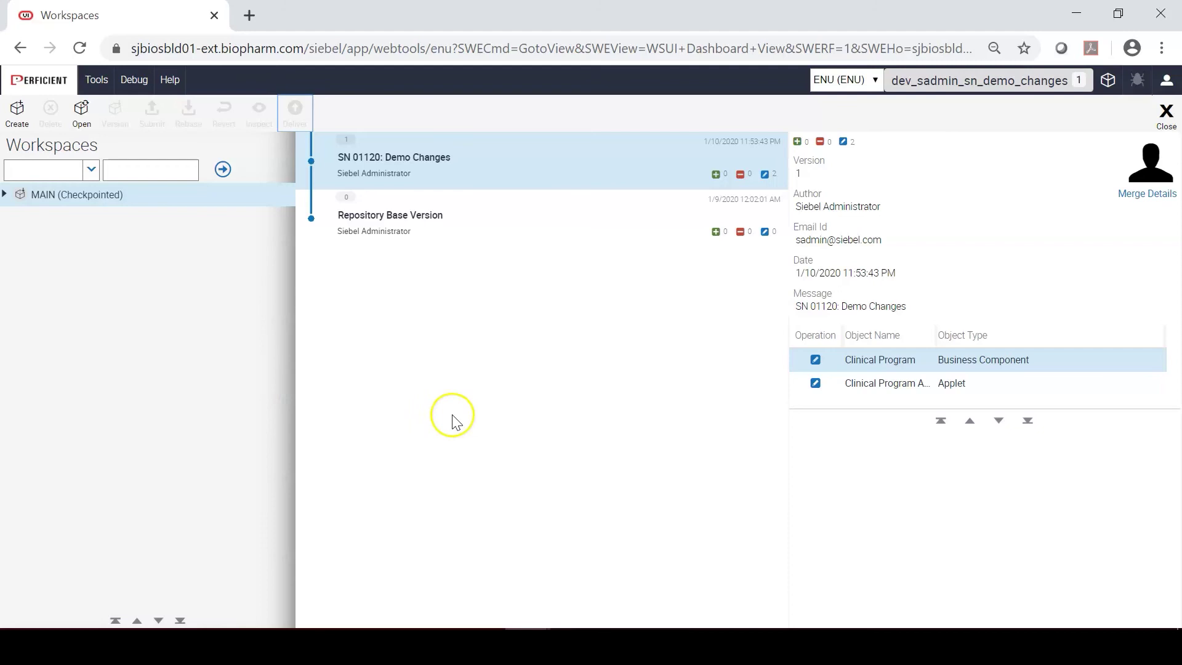
Expand MAIN to confirm dev_sadmin_sn_demo_changes is Delivered, then switch to Siebel Clinical's login window.
{"action": "left_click", "coordinate": [528, 640]}
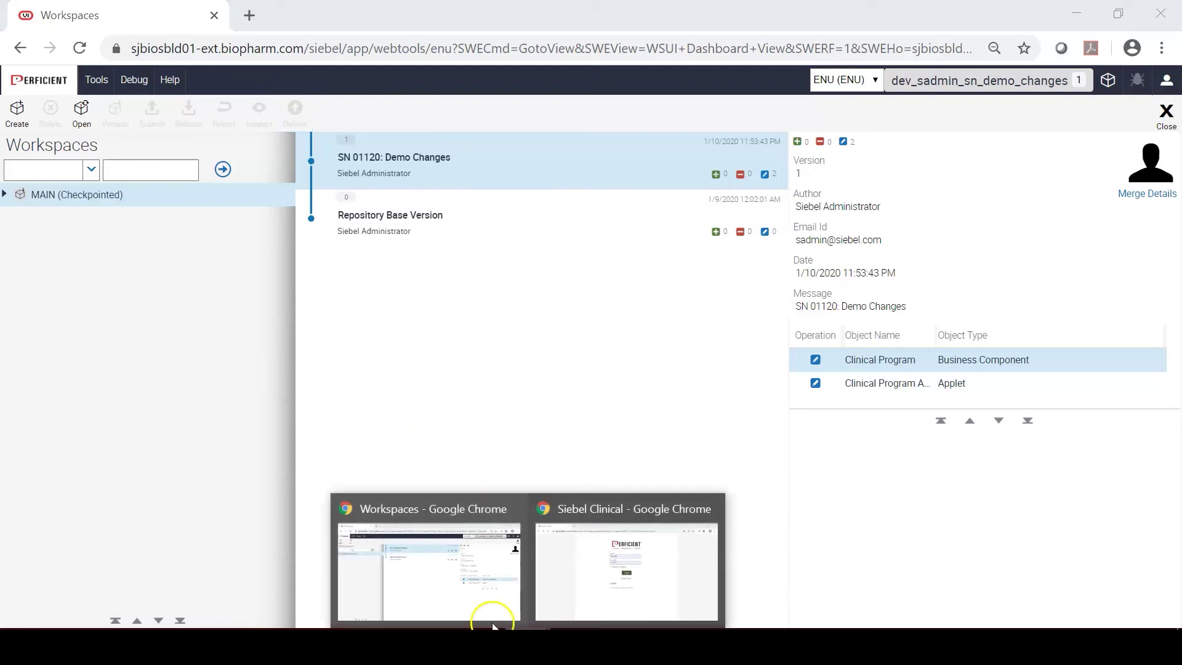
{"action": "left_click", "coordinate": [44, 198]}
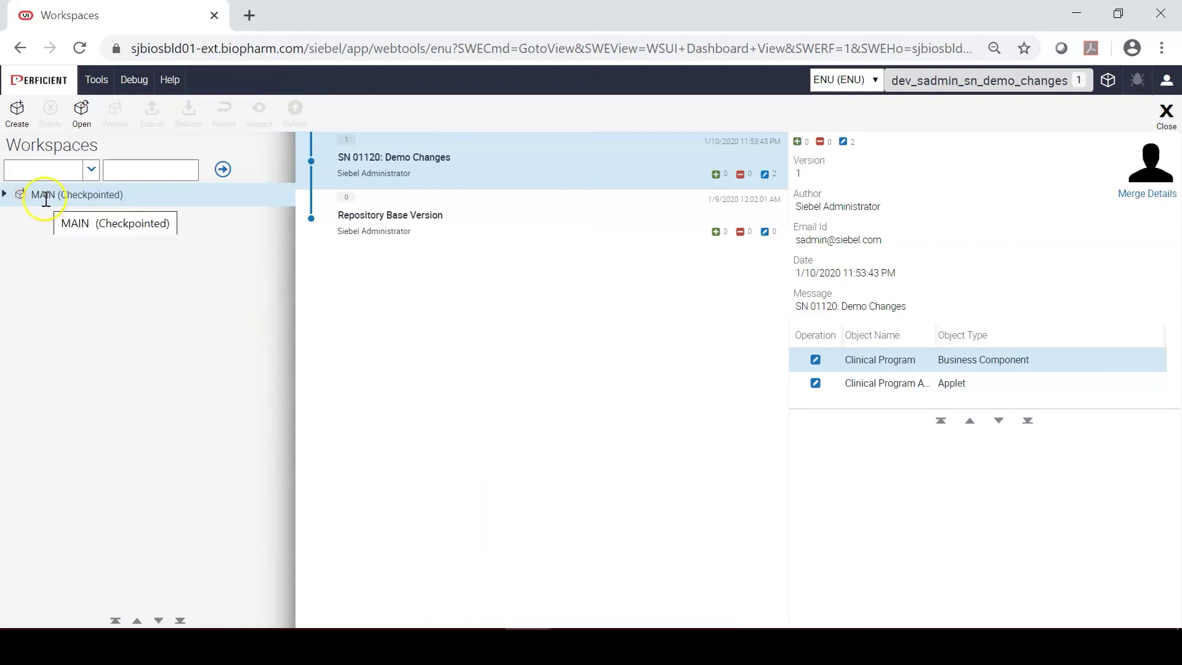
{"action": "left_click", "coordinate": [4, 194]}
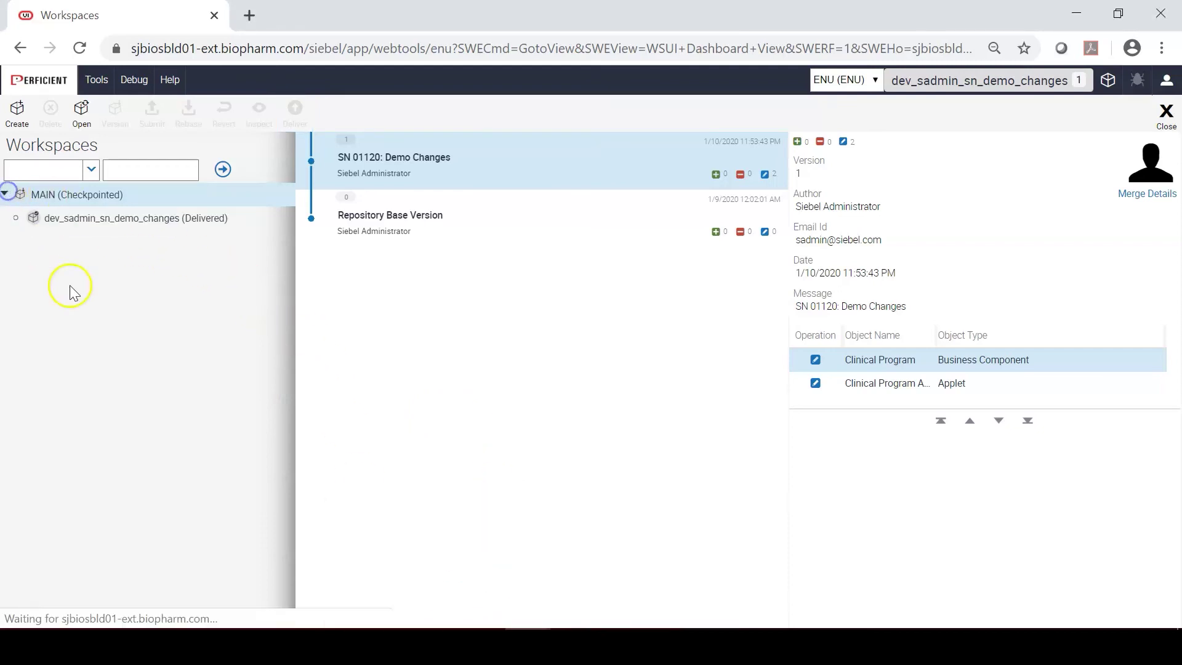
{"action": "left_click", "coordinate": [149, 219]}
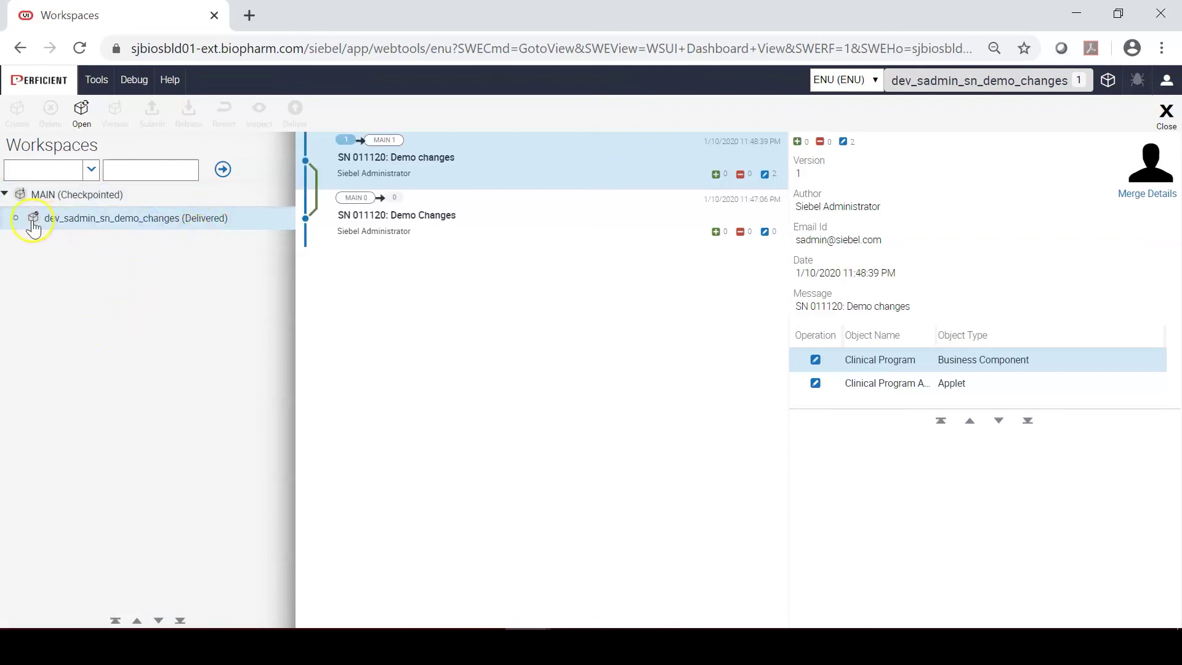
{"action": "left_click_drag", "start_coordinate": [186, 218], "coordinate": [226, 219]}
{"action": "left_click", "coordinate": [206, 253]}
{"action": "left_click", "coordinate": [72, 195]}
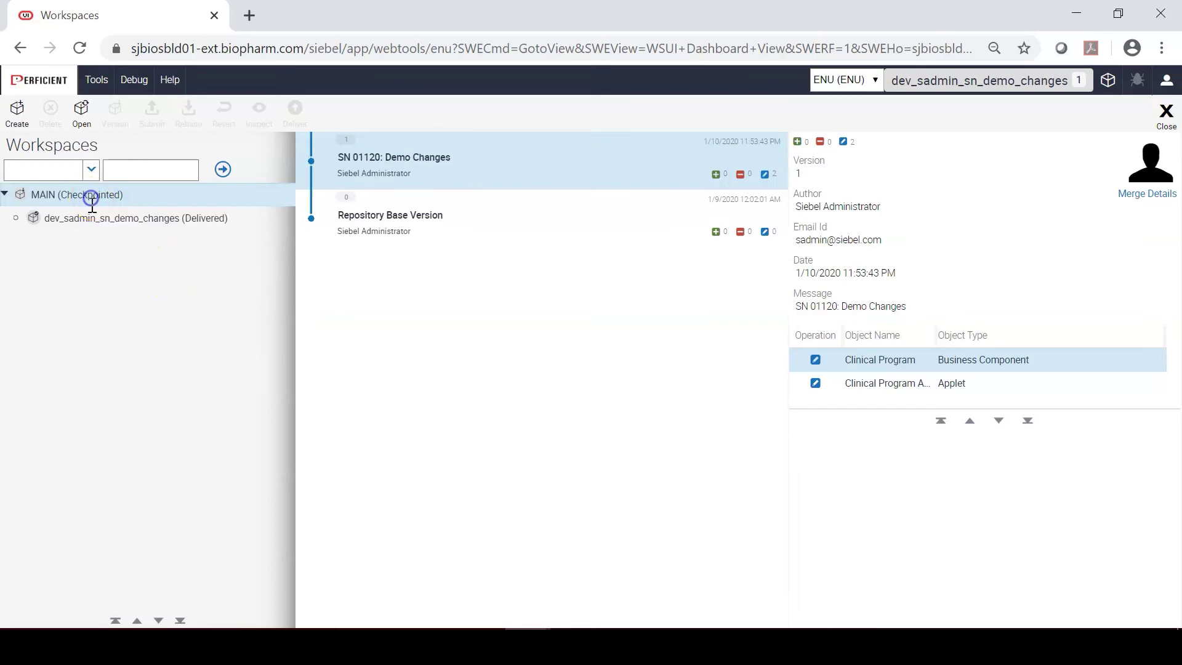
{"action": "left_click", "coordinate": [540, 623]}
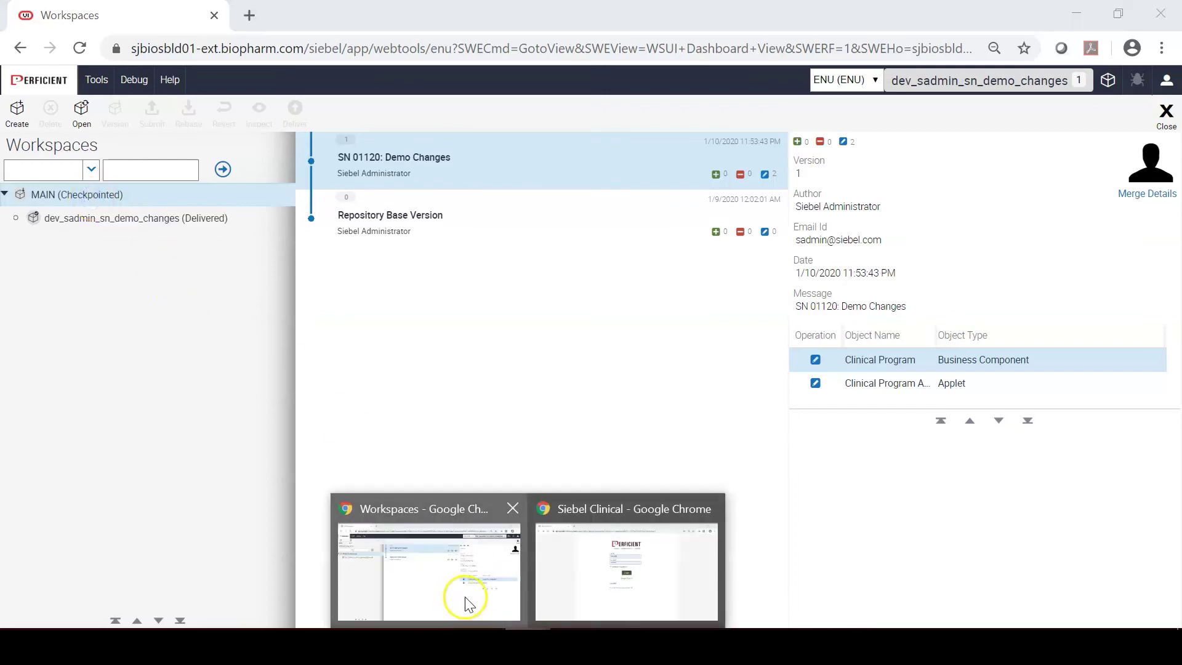
{"action": "left_click", "coordinate": [596, 601]}
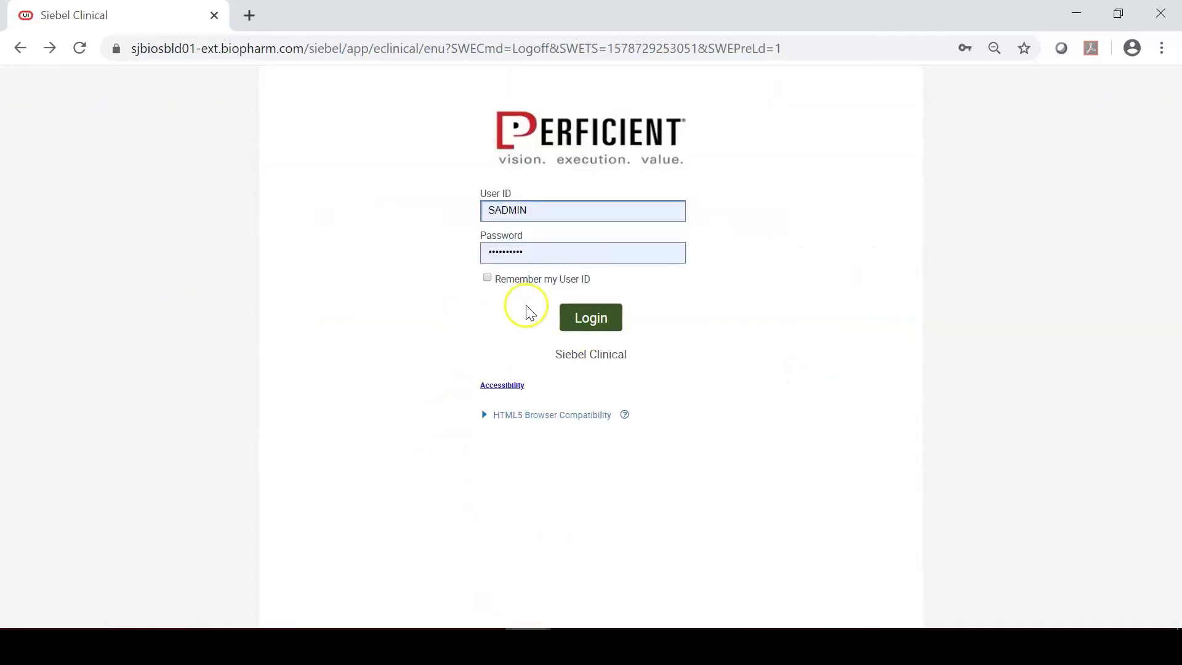
Log in, verify the client is on MAIN with the delivered demo workspace, then log off and retry login.
{"action": "left_click", "coordinate": [590, 317]}
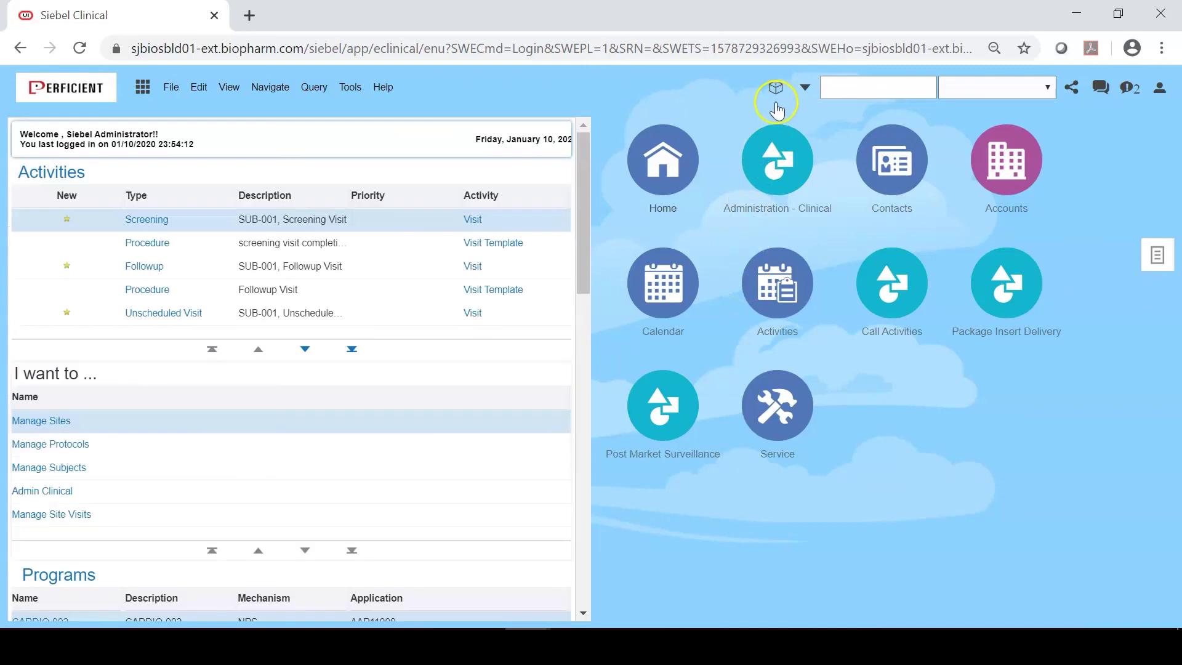
{"action": "left_click", "coordinate": [775, 87]}
{"action": "left_click_drag", "start_coordinate": [1085, 119], "coordinate": [1129, 121]}
{"action": "left_click", "coordinate": [1128, 120]}
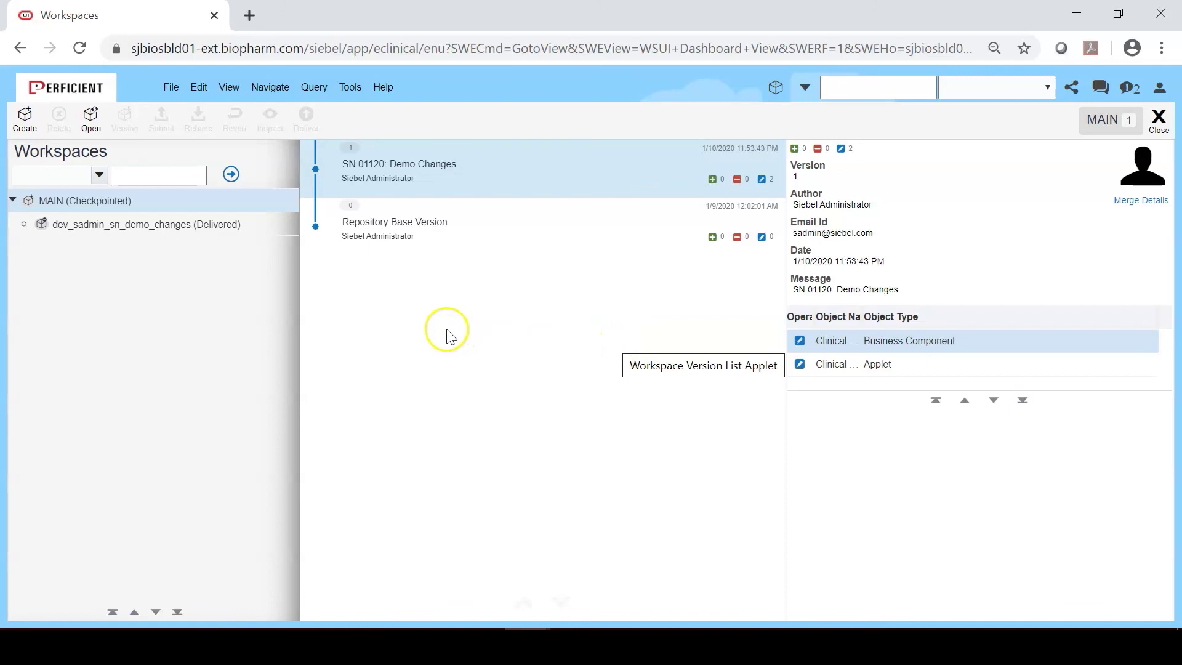
{"action": "left_click", "coordinate": [102, 226]}
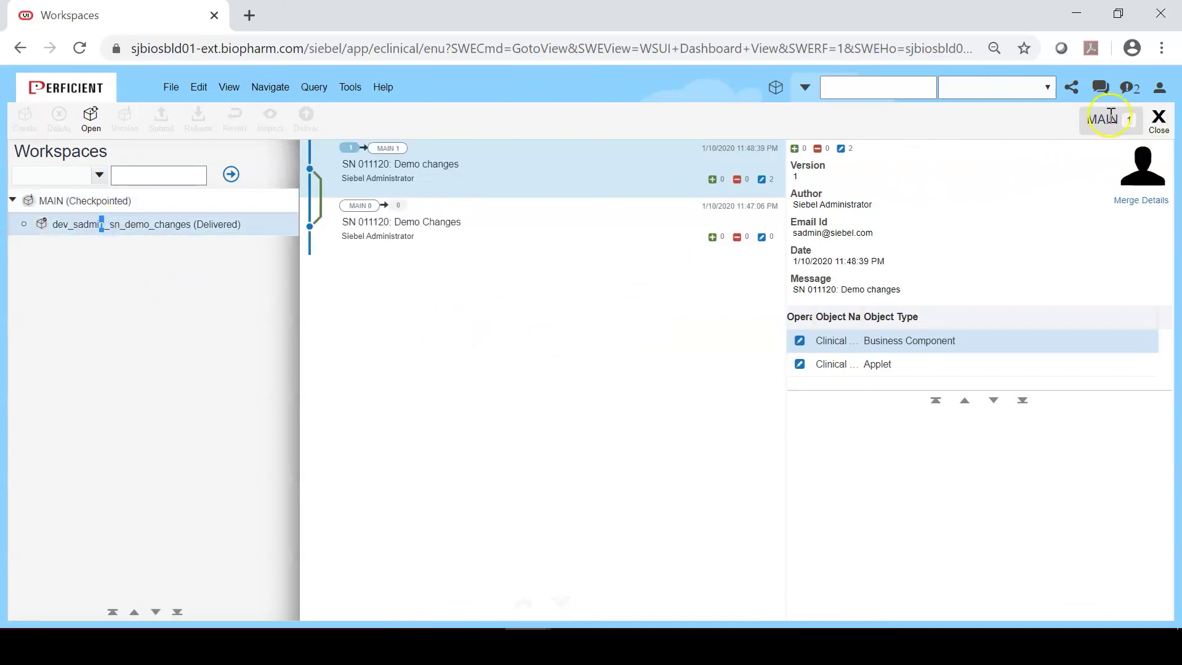
{"action": "left_click", "coordinate": [1159, 120]}
{"action": "left_click", "coordinate": [602, 313]}
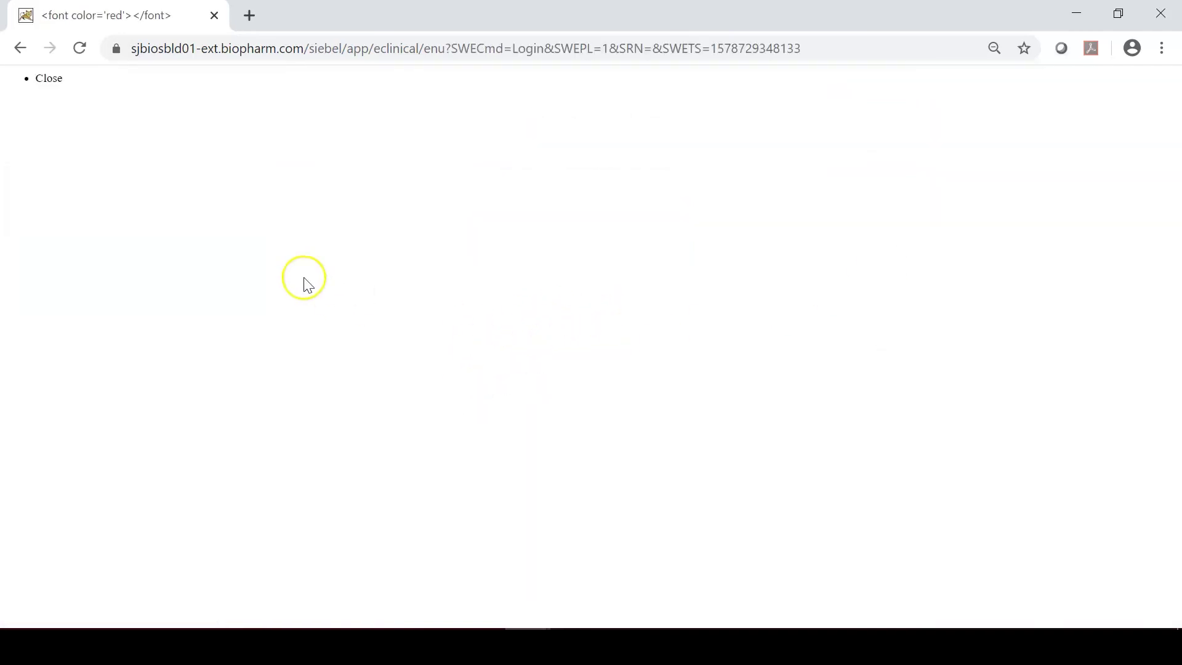
Reload, end the other session, log in again, and open the Administration - Clinical programs view.
{"action": "left_click", "coordinate": [79, 48]}
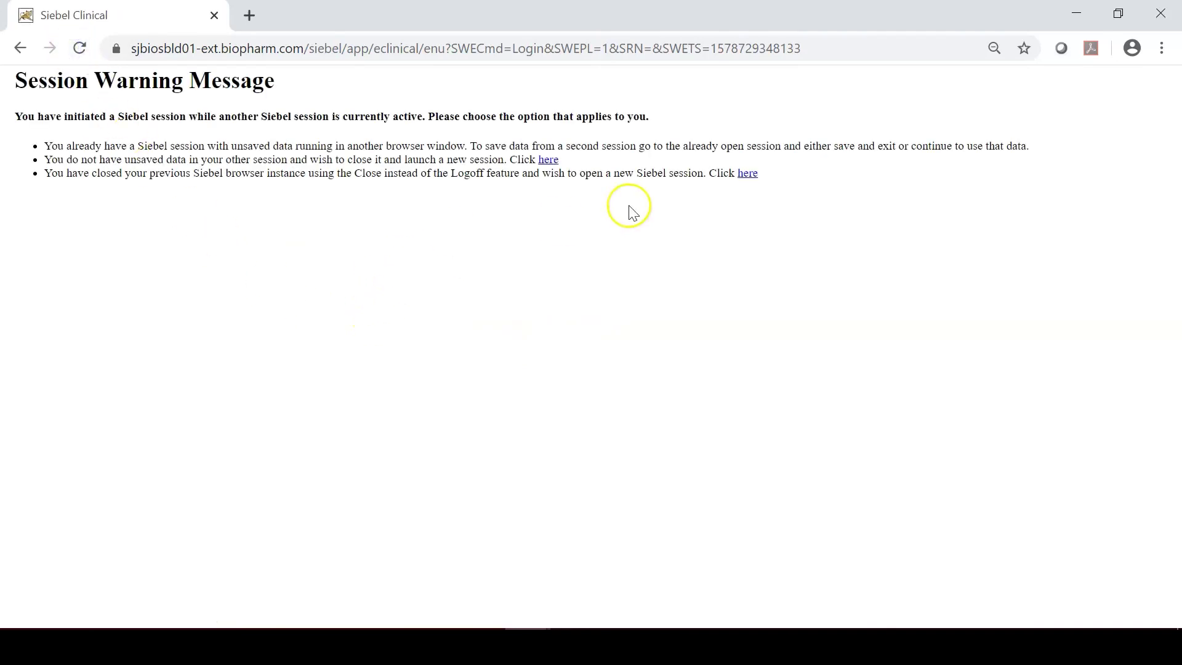
{"action": "left_click", "coordinate": [548, 161]}
{"action": "left_click", "coordinate": [586, 320]}
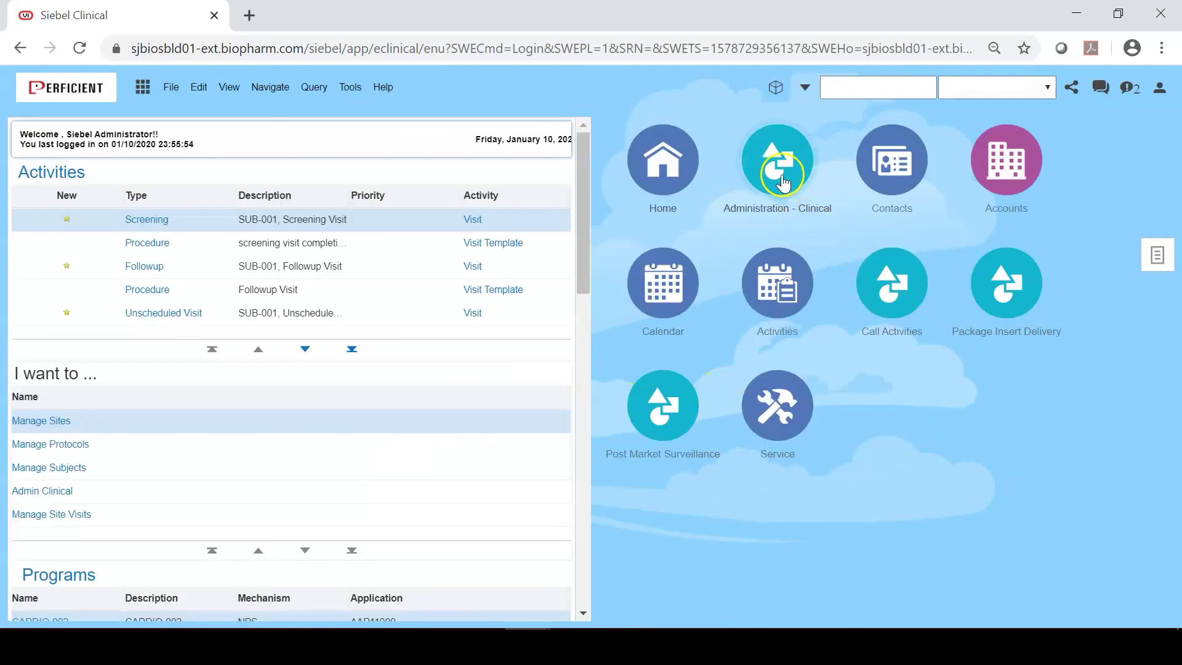
{"action": "left_click", "coordinate": [800, 208]}
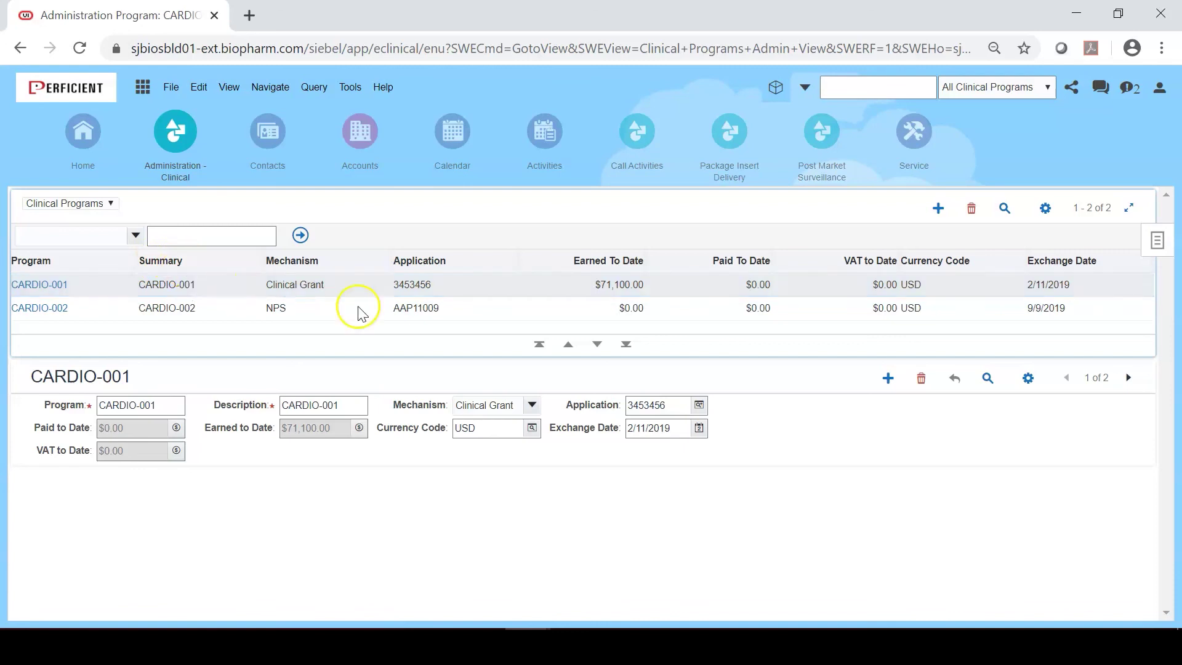
Enter 2/11/2020 as CARDIO-001's Exchange Date and dismiss the later-than-today validation alert.
{"action": "left_click", "coordinate": [1071, 285]}
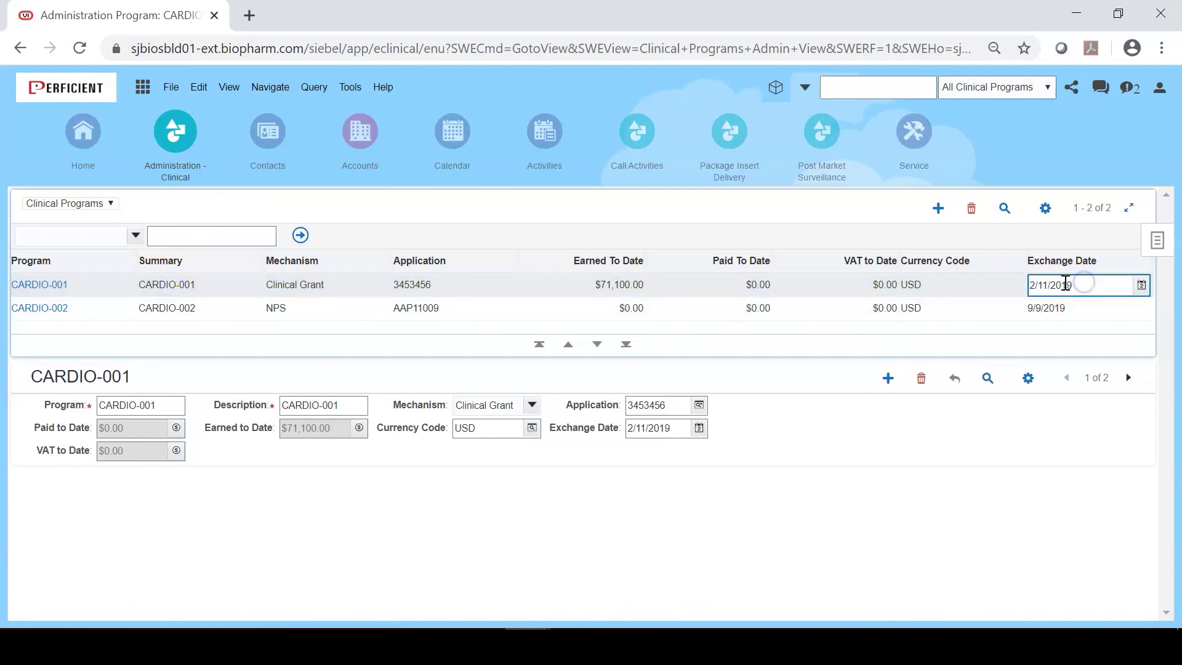
{"action": "left_click_drag", "start_coordinate": [1078, 284], "coordinate": [1061, 285]}
{"action": "type", "text": "20"}
{"action": "left_click", "coordinate": [1066, 308]}
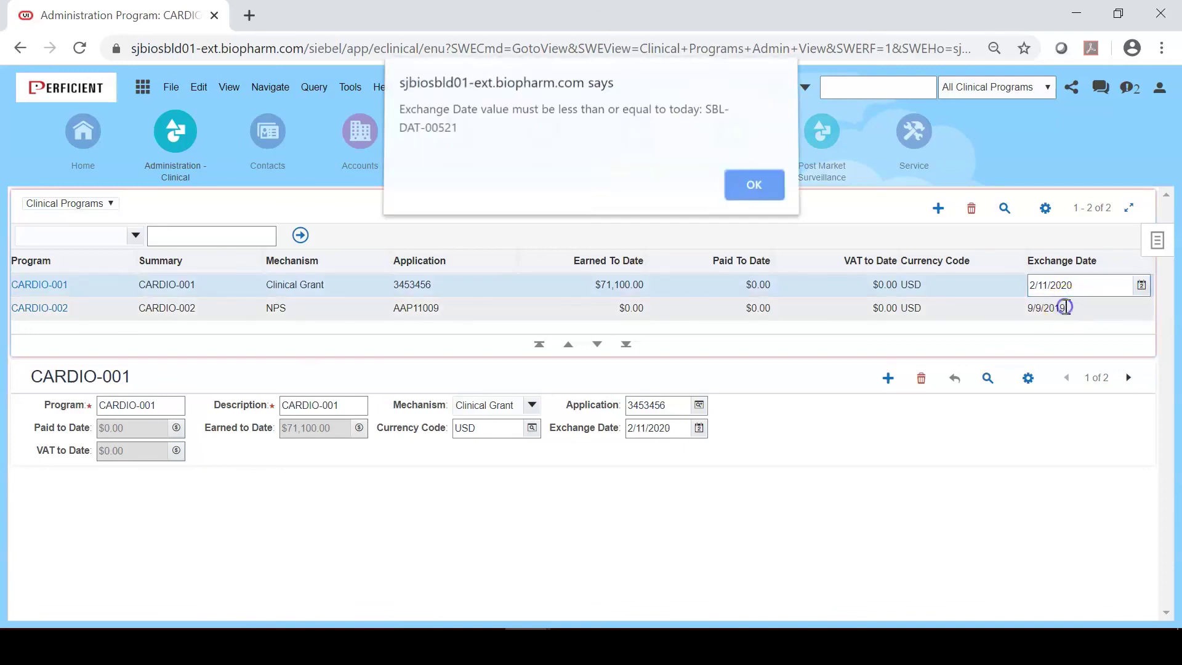
{"action": "left_click", "coordinate": [753, 189]}
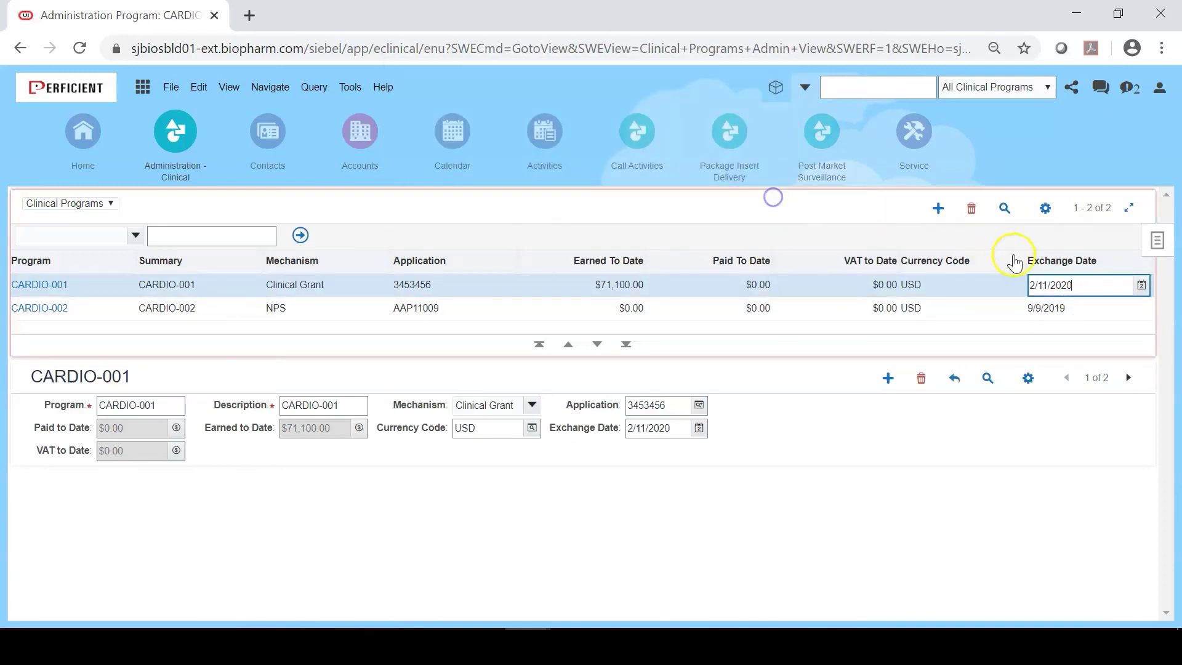
Restore CARDIO-001's Exchange Date to 2/11/2019 and commit the row.
{"action": "left_click", "coordinate": [1069, 286]}
{"action": "type", "text": "19"}
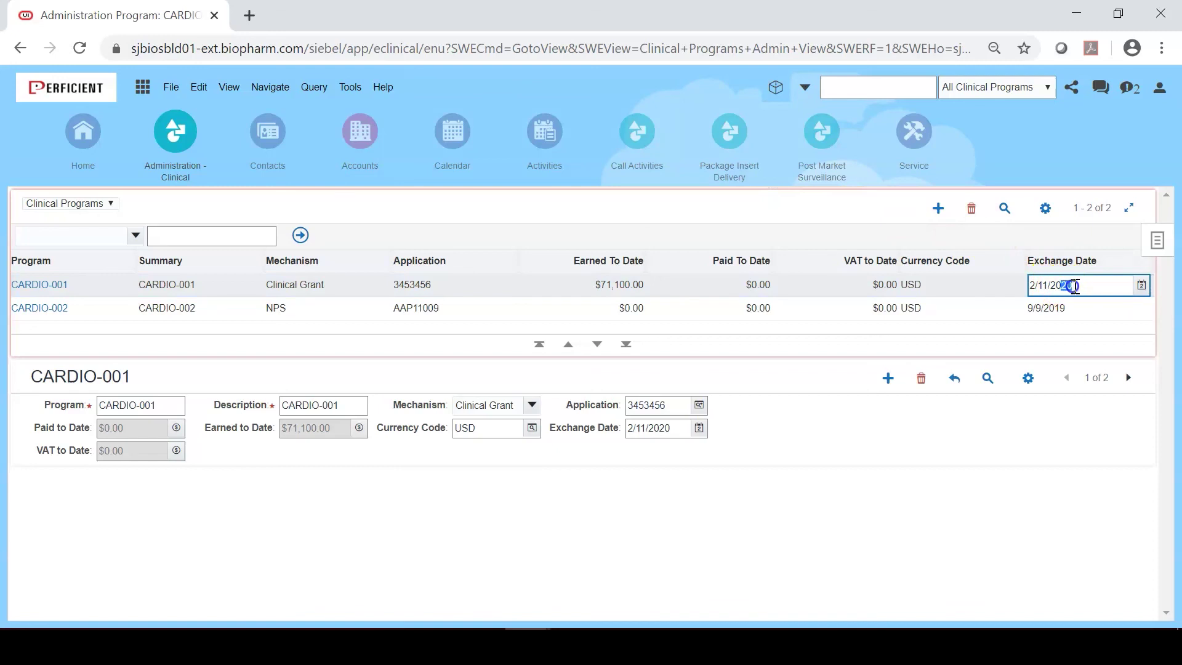
{"action": "left_click", "coordinate": [1068, 308]}
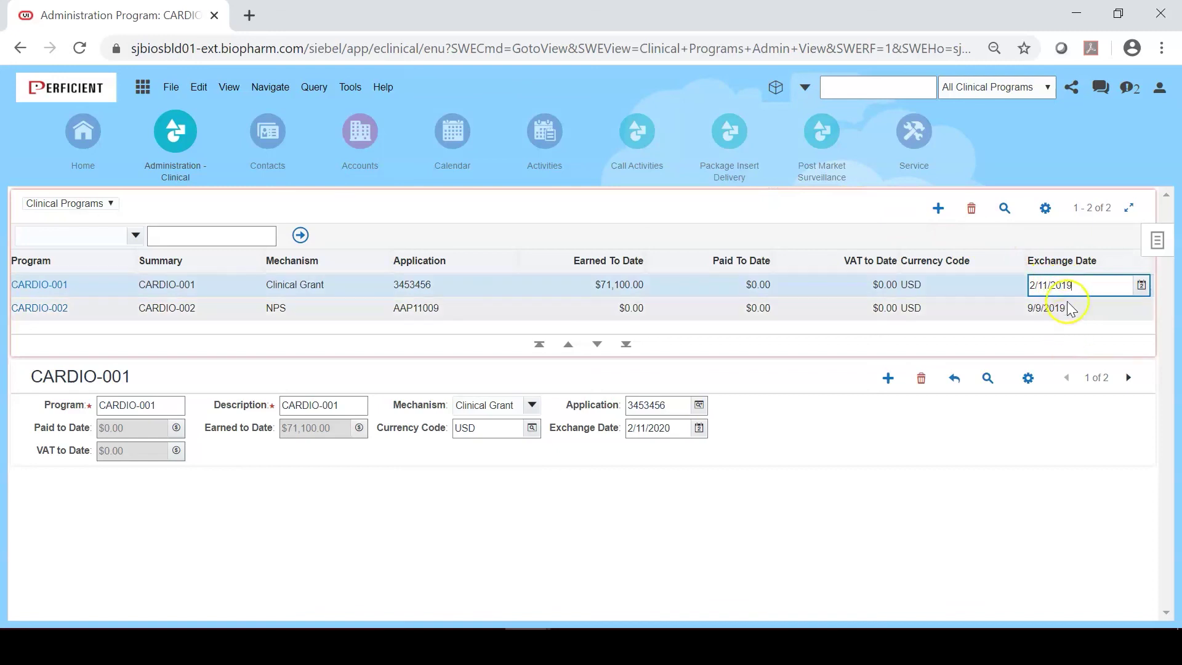